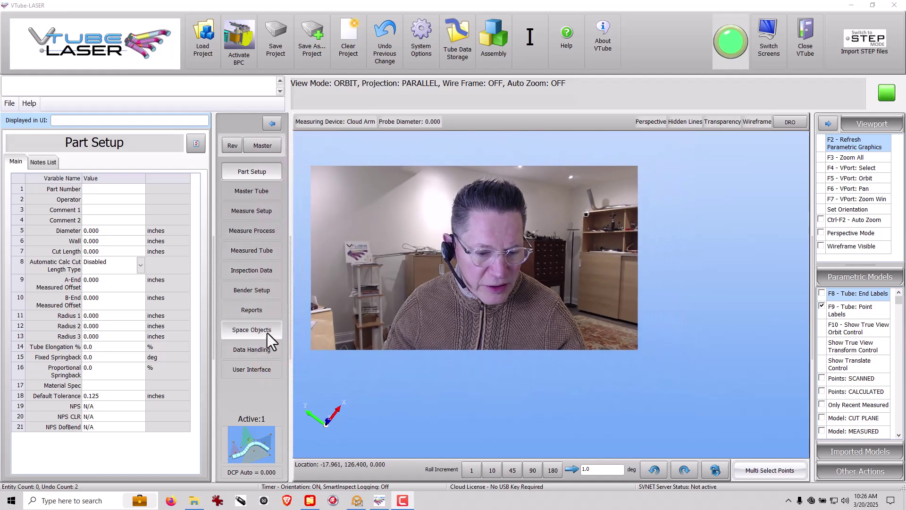
- Start an STL point-cloud import from Point Cloud Control, using the Transfluid 20250320 Keyence WM 6000 Scan folder
click(267, 333)
click(173, 231)
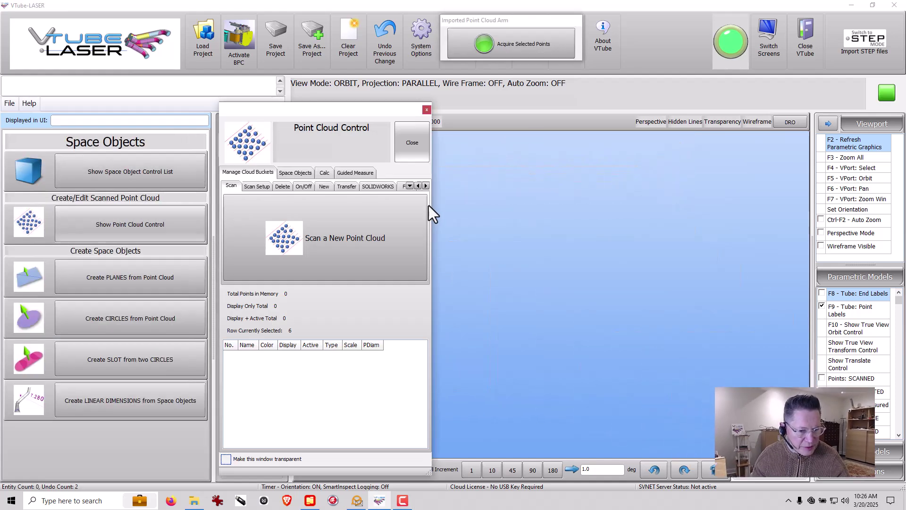
click(408, 185)
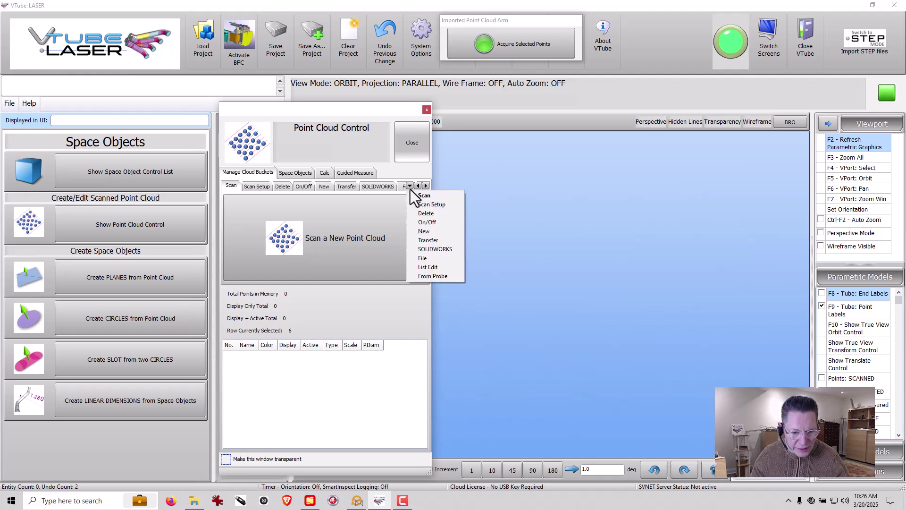
click(436, 261)
click(367, 226)
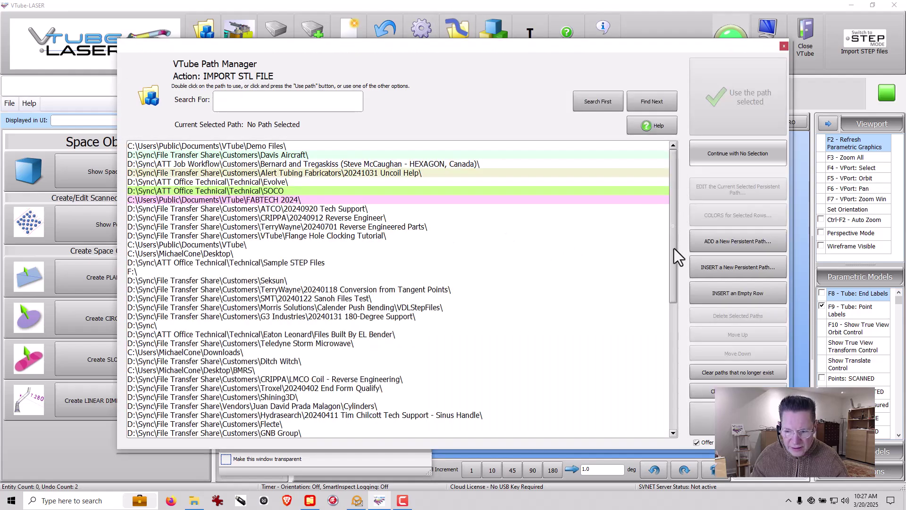
drag(674, 248, 685, 427)
click(395, 433)
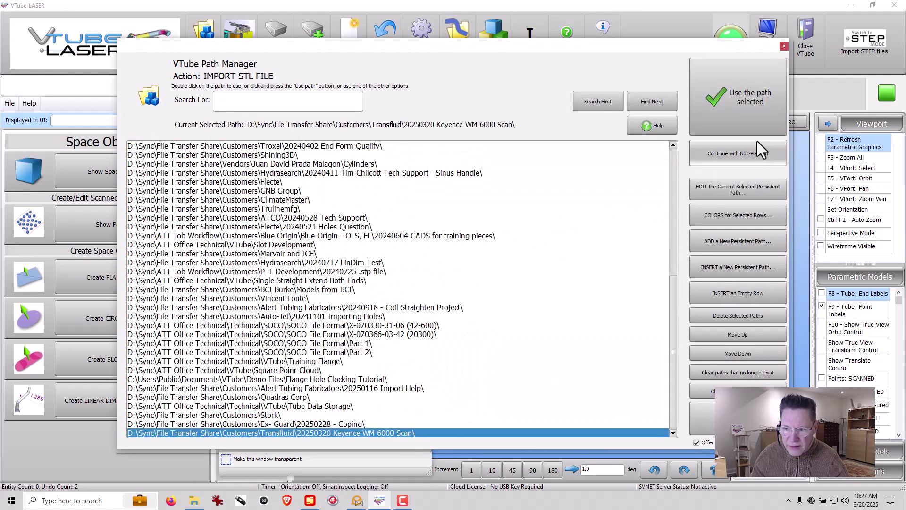
click(740, 100)
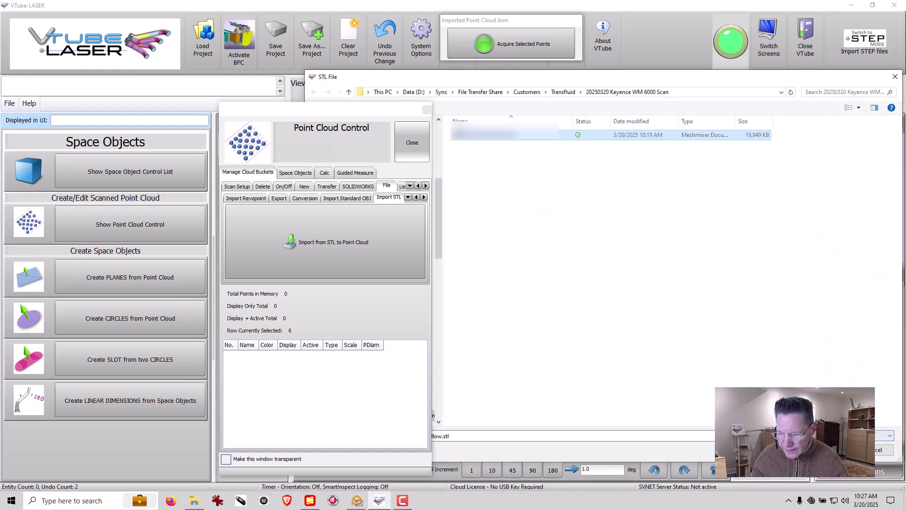
- Open the scanned tube STL, display all six buckets, and fit the cloud in view
key(Return)
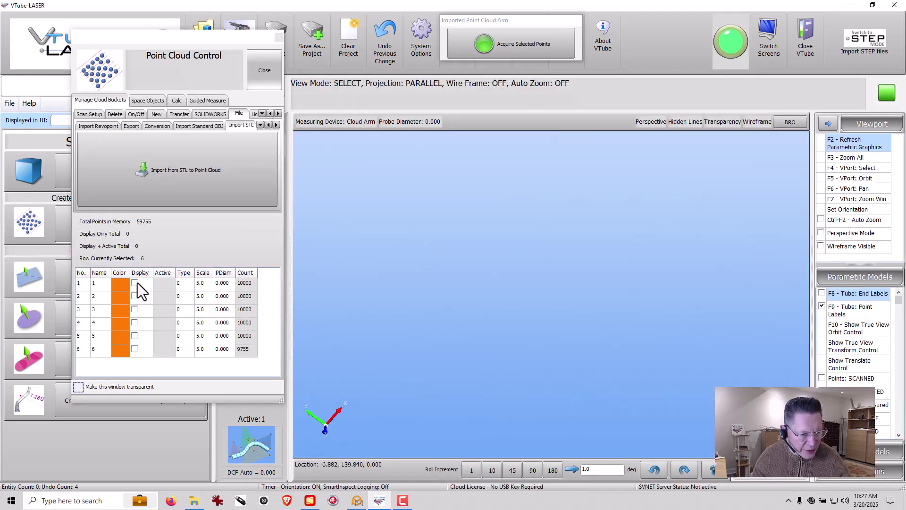
click(135, 282)
click(135, 295)
click(135, 309)
click(135, 322)
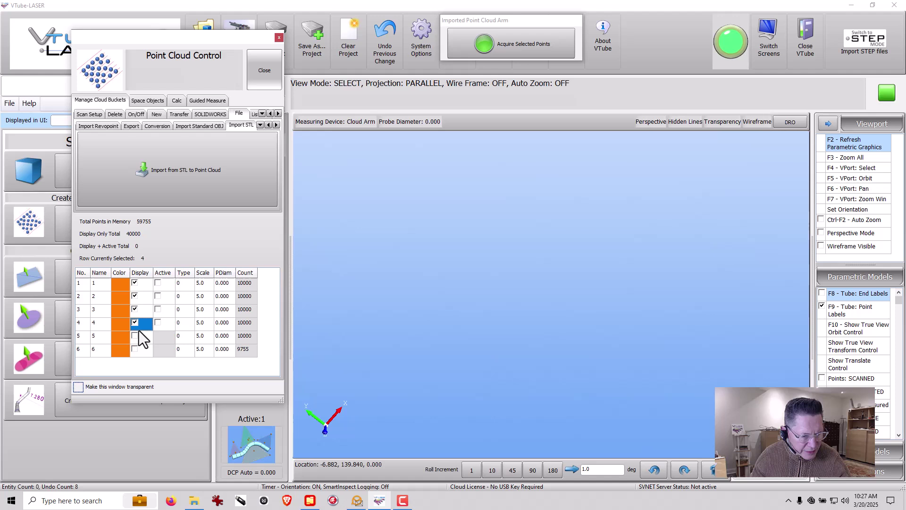
click(135, 336)
click(135, 349)
key(F3)
- Set the proximity filter to 0.125, retrim all buckets to 3862 points, and make every bucket active
click(261, 114)
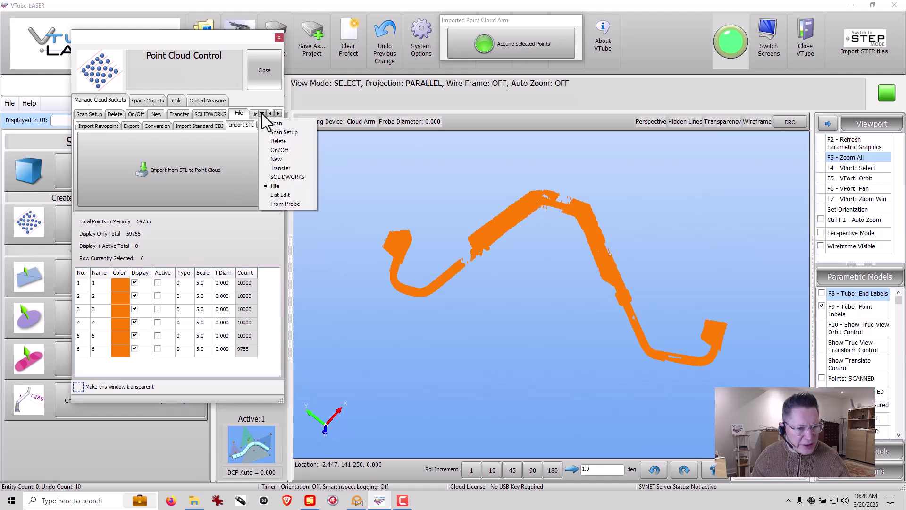
click(279, 123)
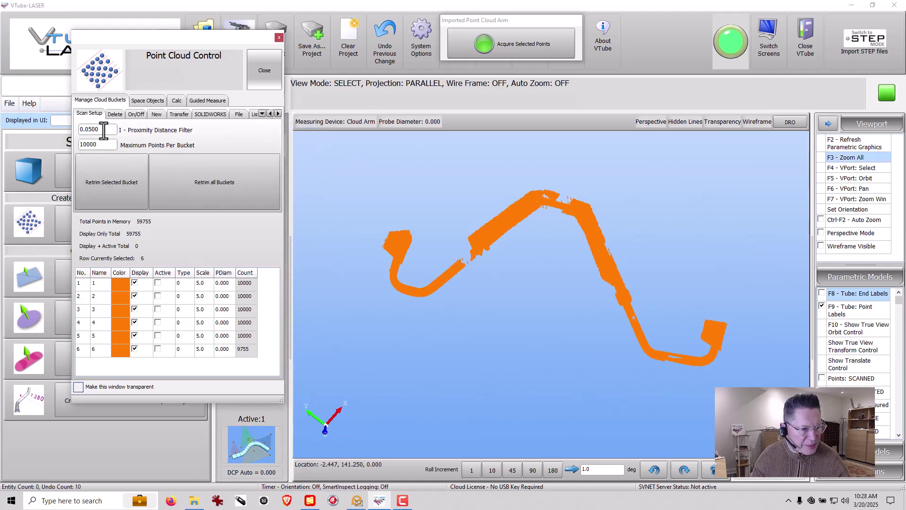
text(.)
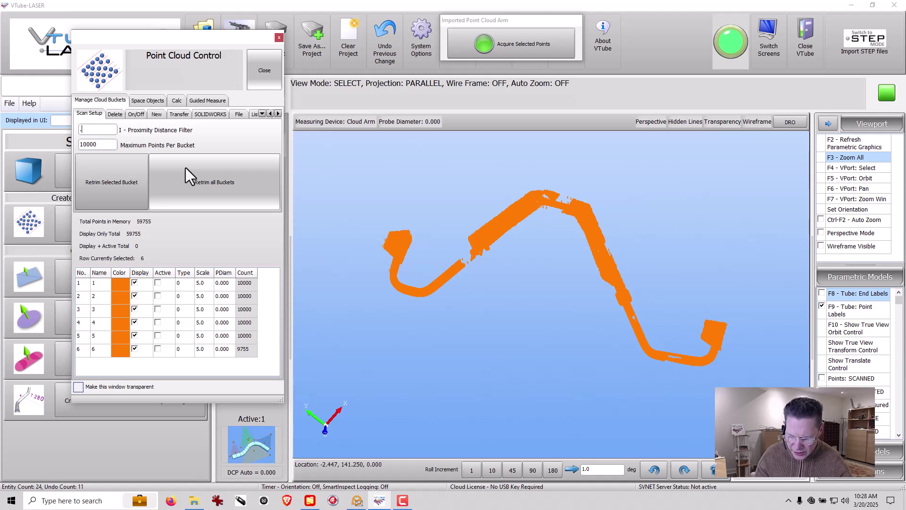
text(125)
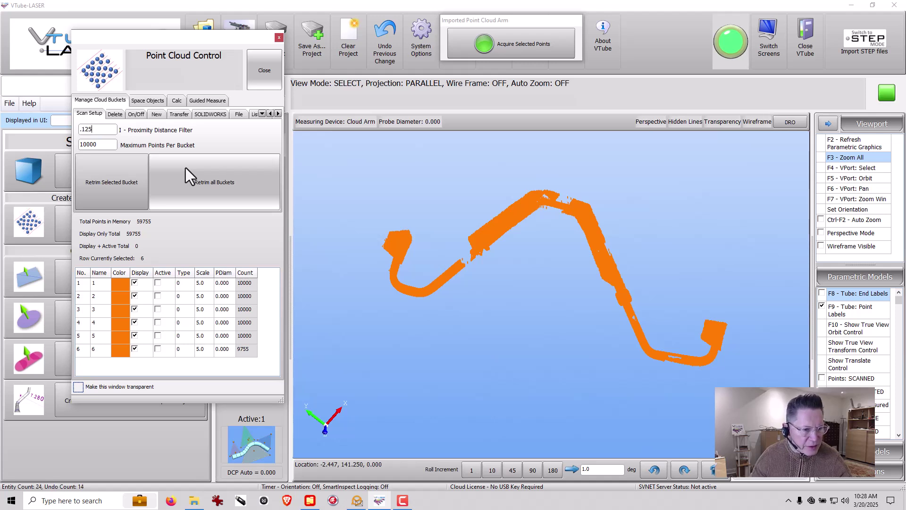
click(186, 168)
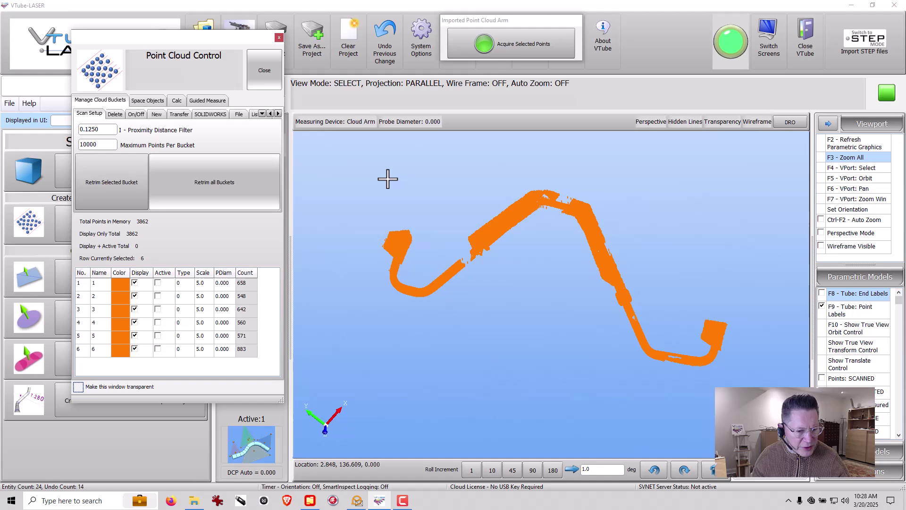
click(871, 144)
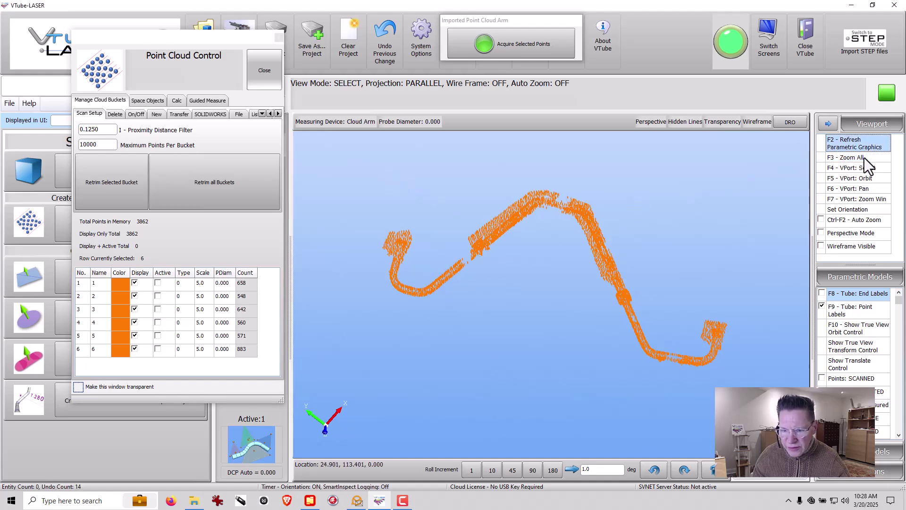
click(865, 159)
right_click(161, 291)
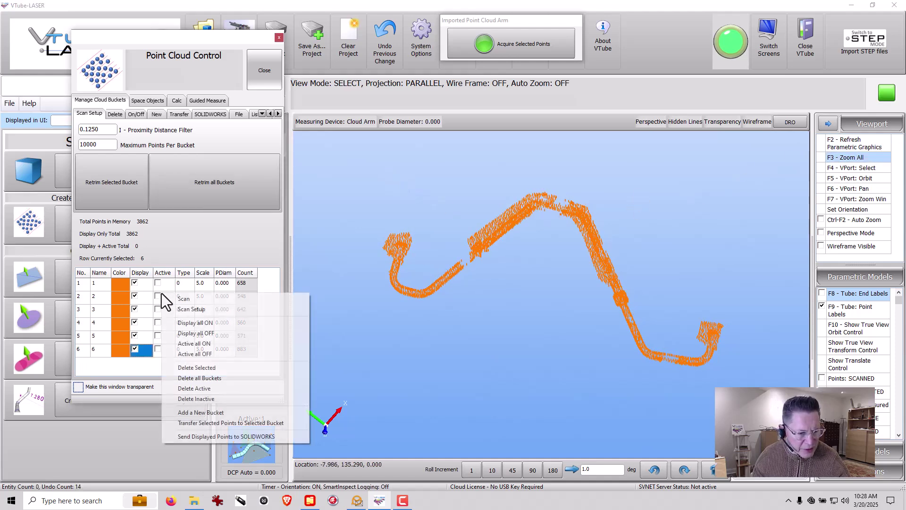
click(220, 344)
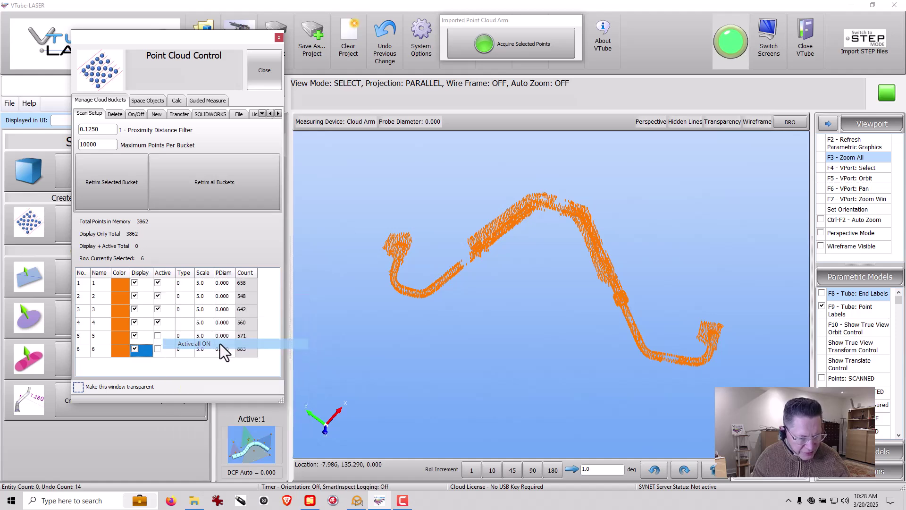
- Orbit the scan edge-on and delete the stray points and upper stray line above the tube
click(845, 142)
key(F5)
drag(599, 297, 552, 325)
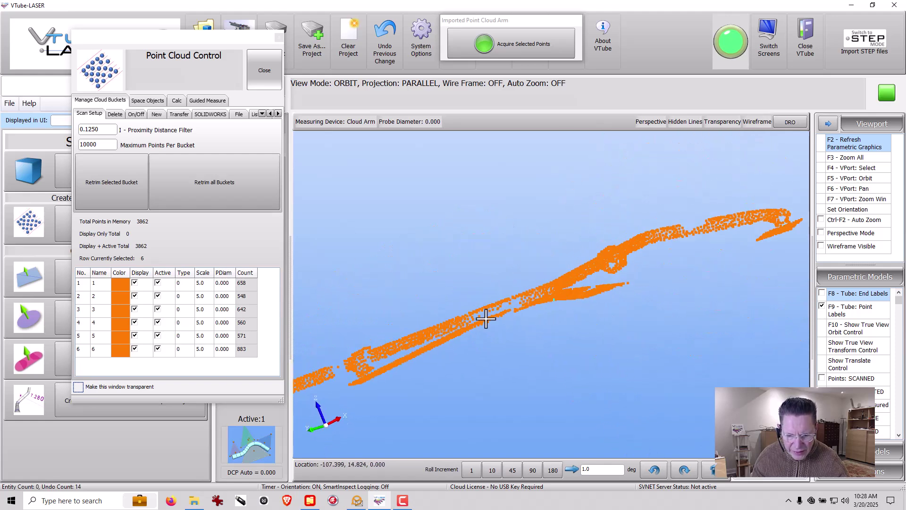
drag(486, 319, 406, 257)
key(F4)
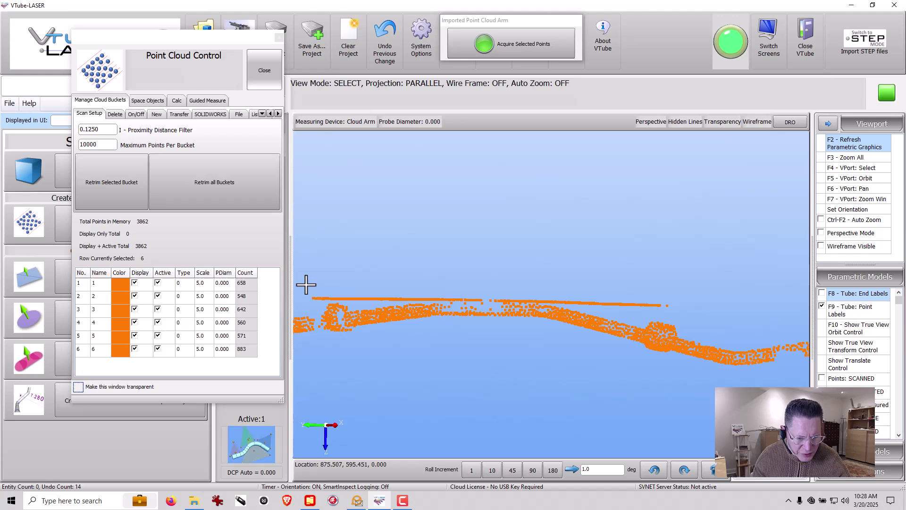
drag(382, 293, 412, 301)
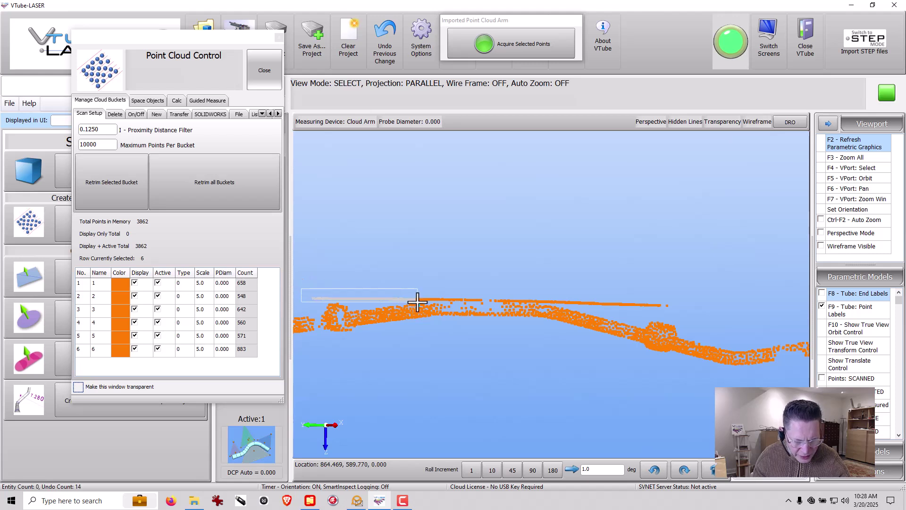
key(Delete)
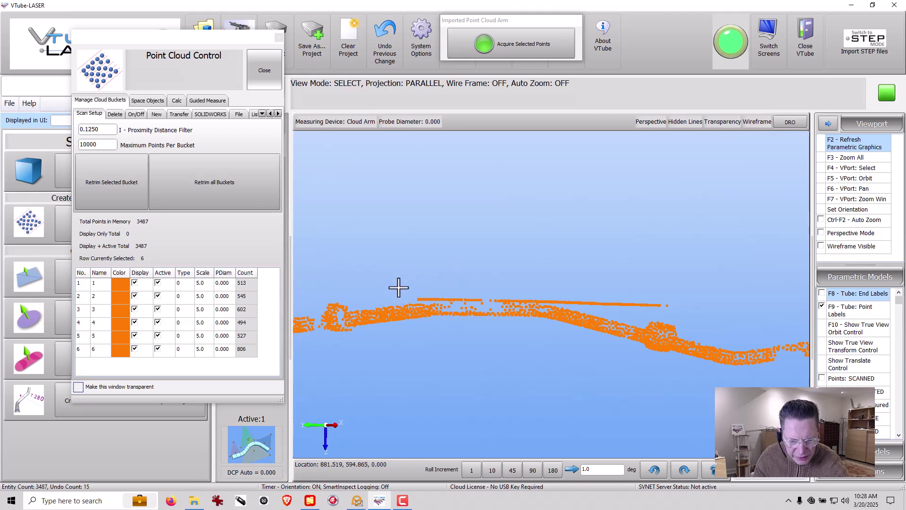
scroll(466, 324, up, 3)
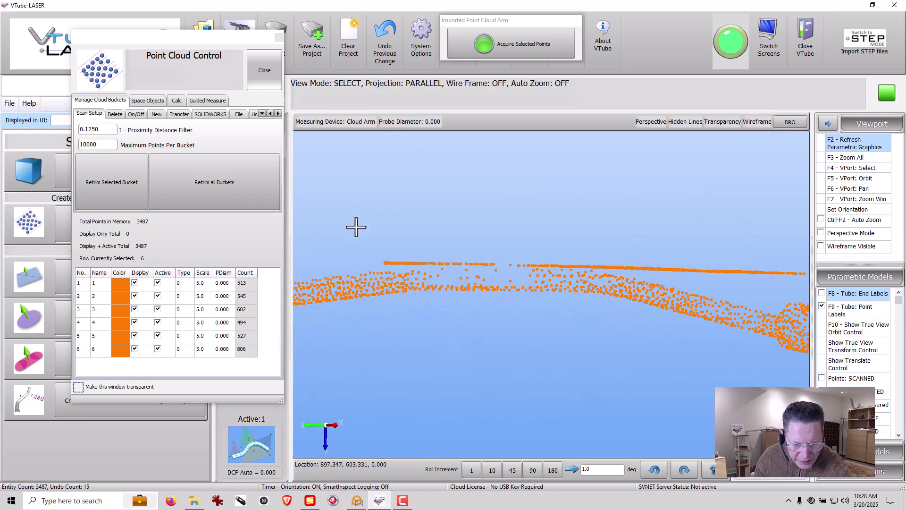
drag(420, 247, 617, 265)
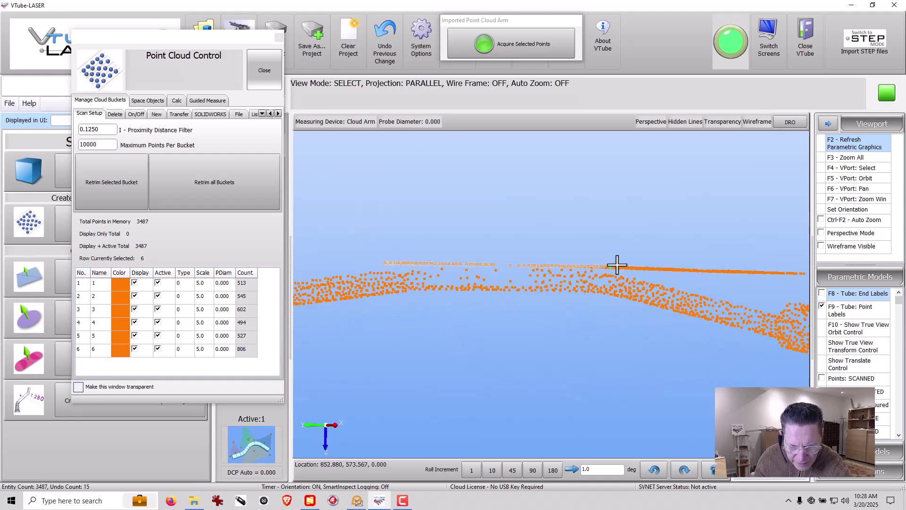
key(Delete)
- Remove the remaining stray lines and clusters near the tube ends, leaving 2513 points
middle_drag(485, 355, 692, 302)
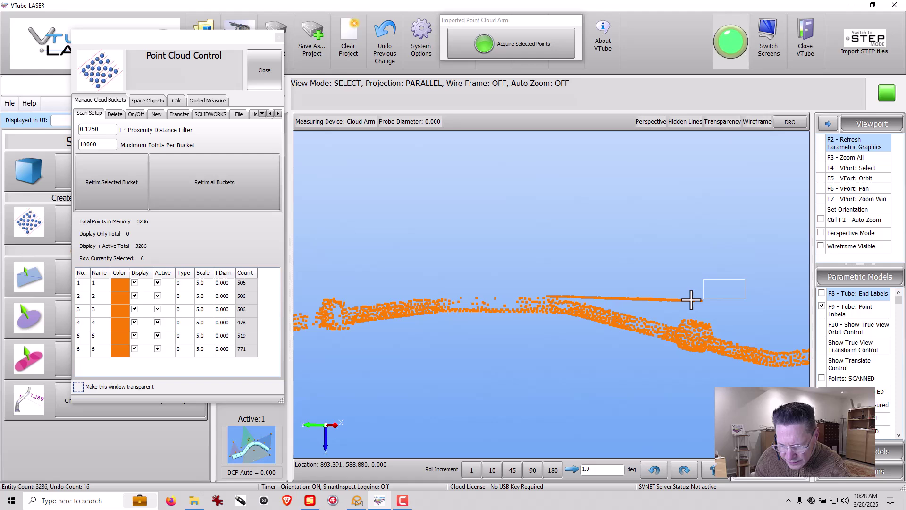
drag(691, 299, 639, 303)
key(Delete)
middle_drag(639, 303, 545, 306)
middle_drag(340, 262, 399, 239)
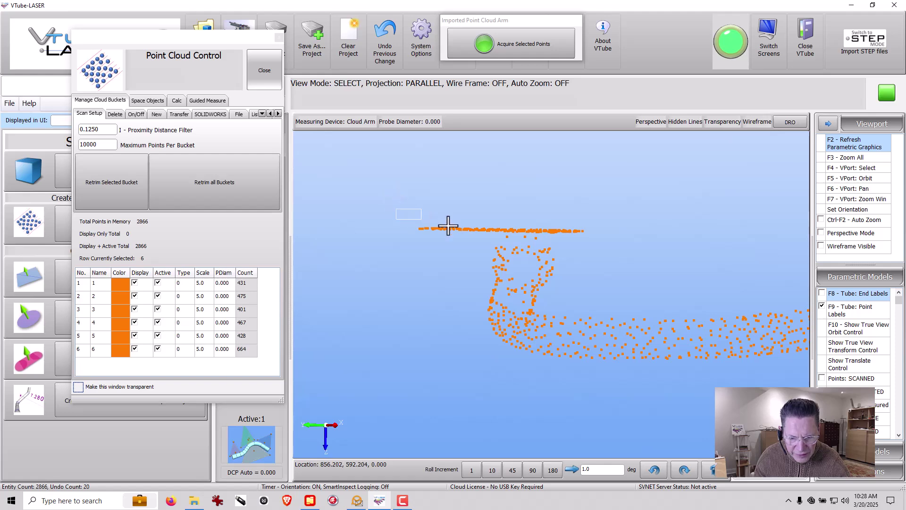
drag(448, 226, 606, 237)
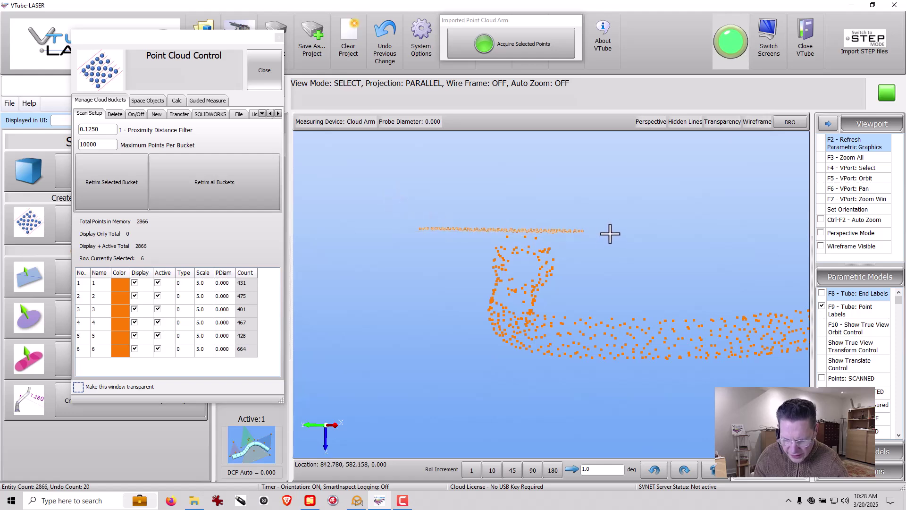
key(Delete)
middle_drag(372, 228, 625, 297)
right_click(404, 250)
click(405, 253)
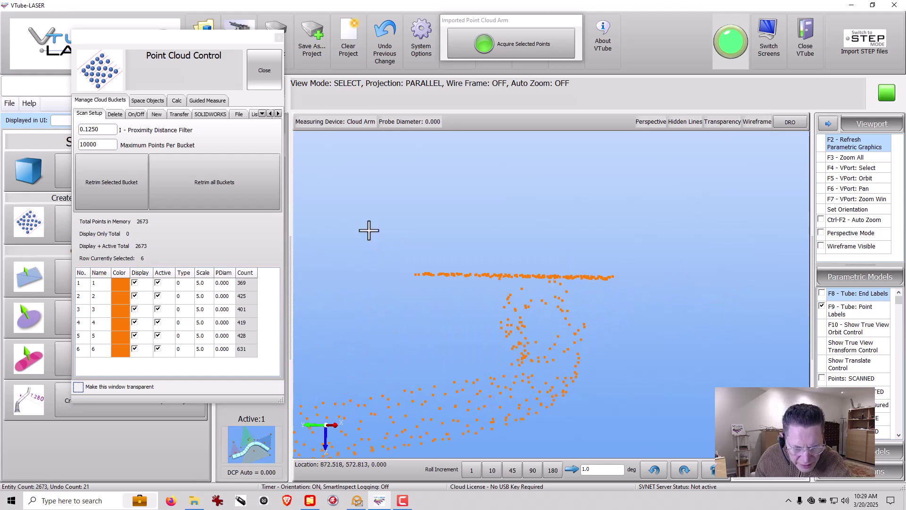
drag(371, 229, 651, 278)
drag(578, 259, 633, 296)
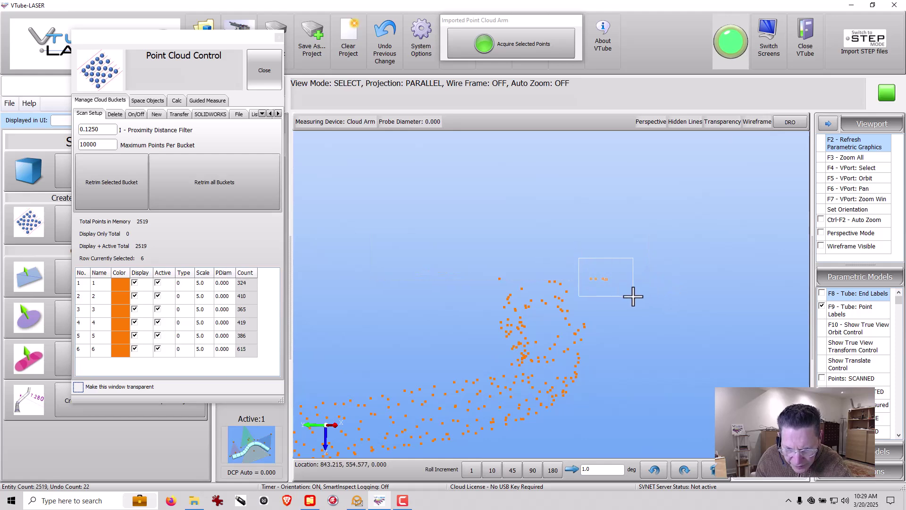
middle_drag(604, 267, 708, 327)
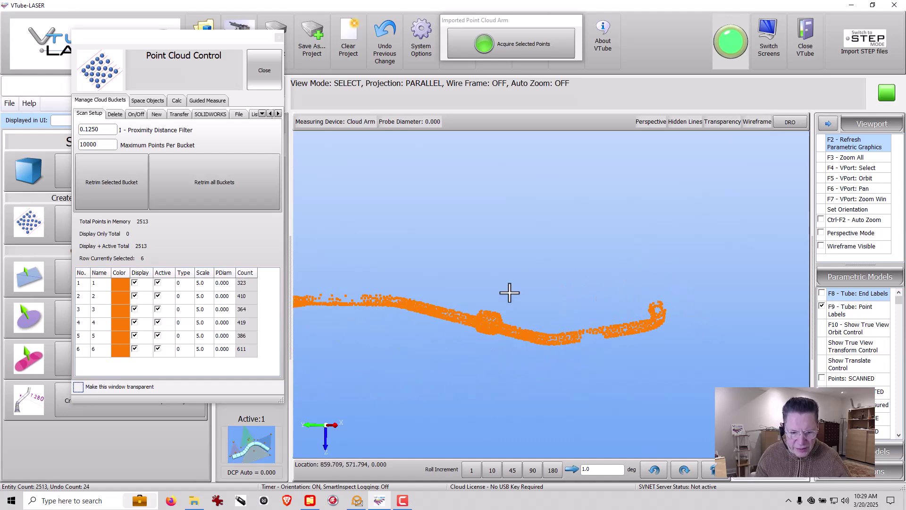
middle_drag(509, 293, 581, 300)
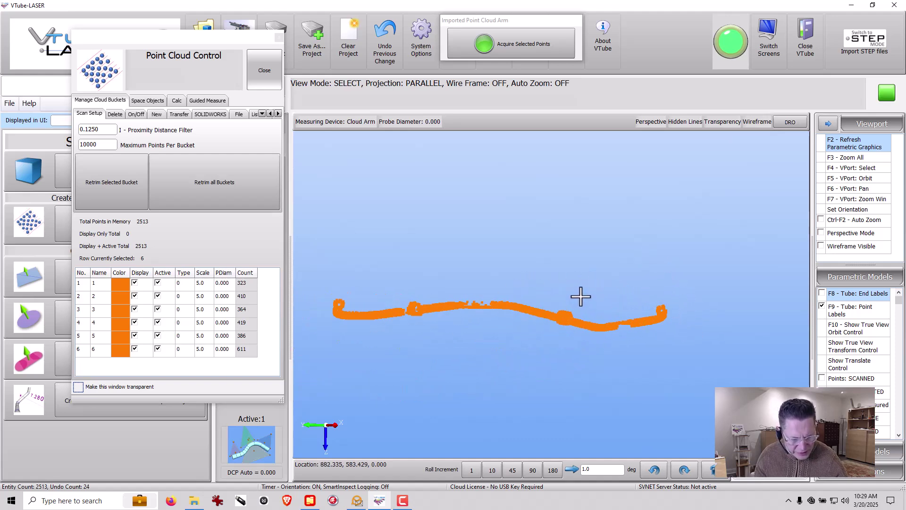
- Orbit and zoom around the cleaned 2513-point bent tube cloud to inspect it from several angles
key(F5)
drag(590, 307, 482, 352)
scroll(366, 285, up, 5)
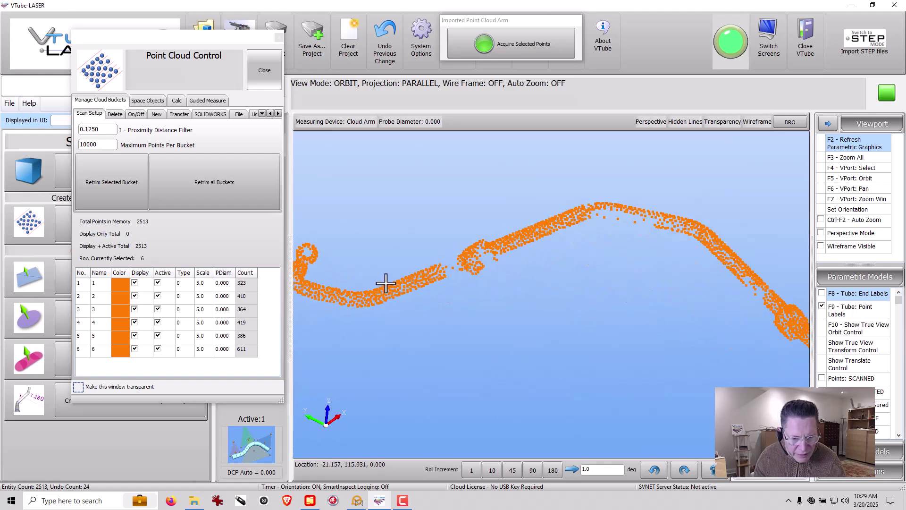
drag(473, 285, 623, 222)
drag(406, 271, 388, 283)
scroll(363, 236, up, 5)
scroll(376, 184, down, 5)
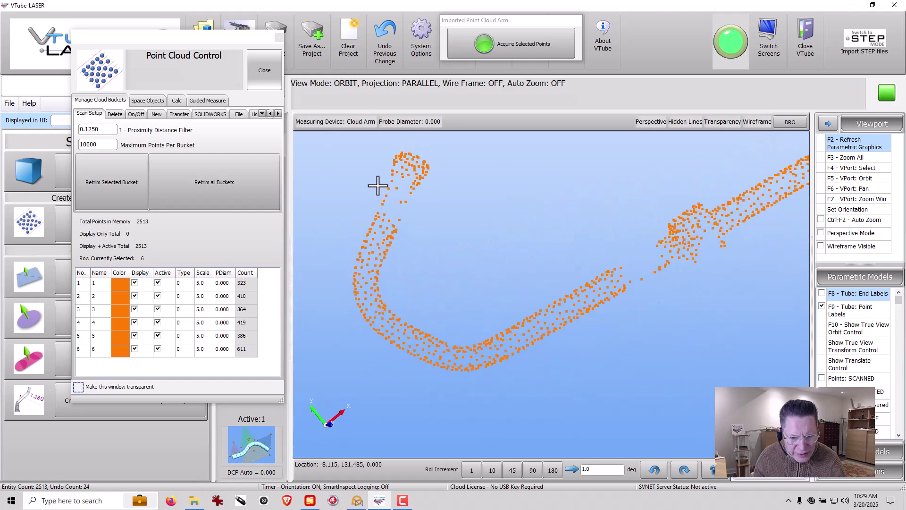
scroll(448, 259, up, 2)
drag(510, 261, 556, 204)
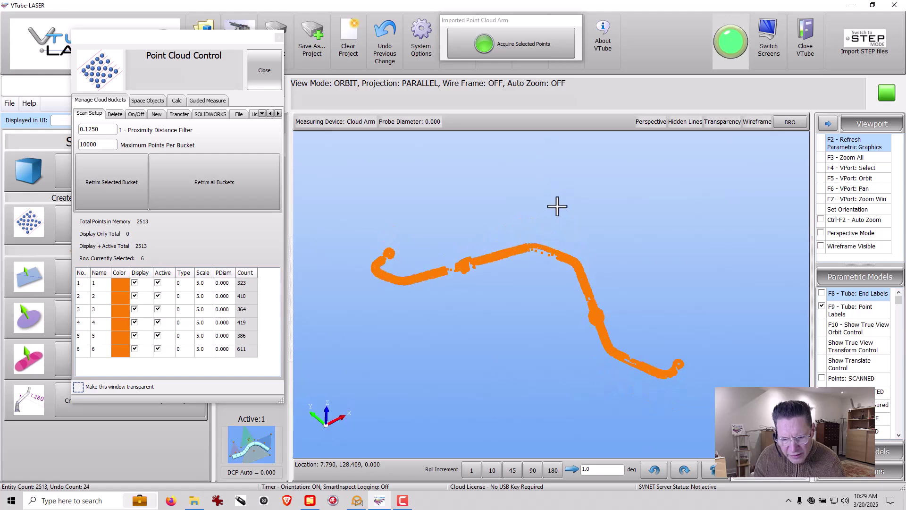
scroll(550, 257, up, 5)
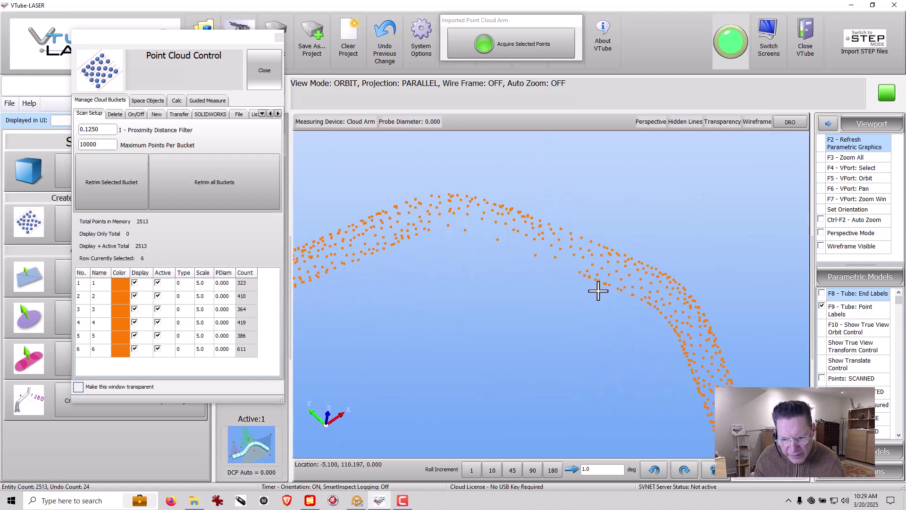
scroll(599, 289, down, 3)
drag(598, 289, 546, 356)
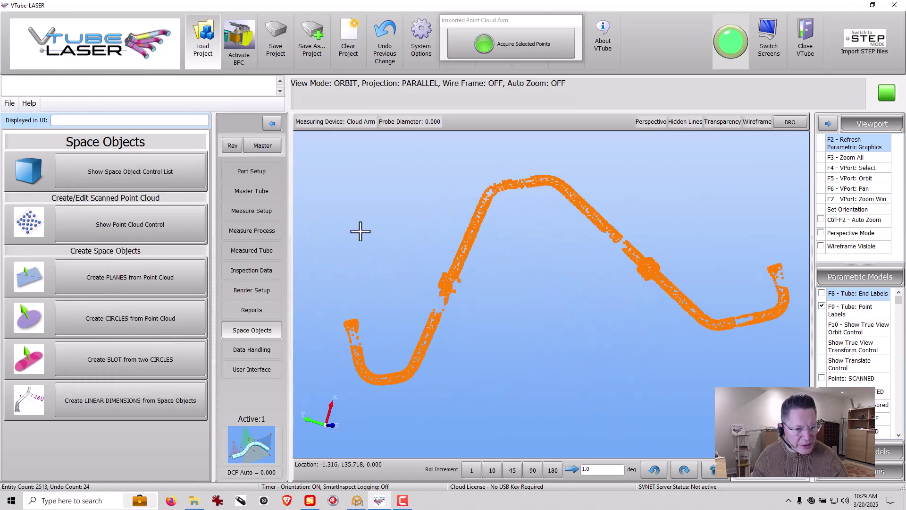
- Launch MultiScan Tube with a straight count of 7 and select the End A points on straight 1
click(269, 231)
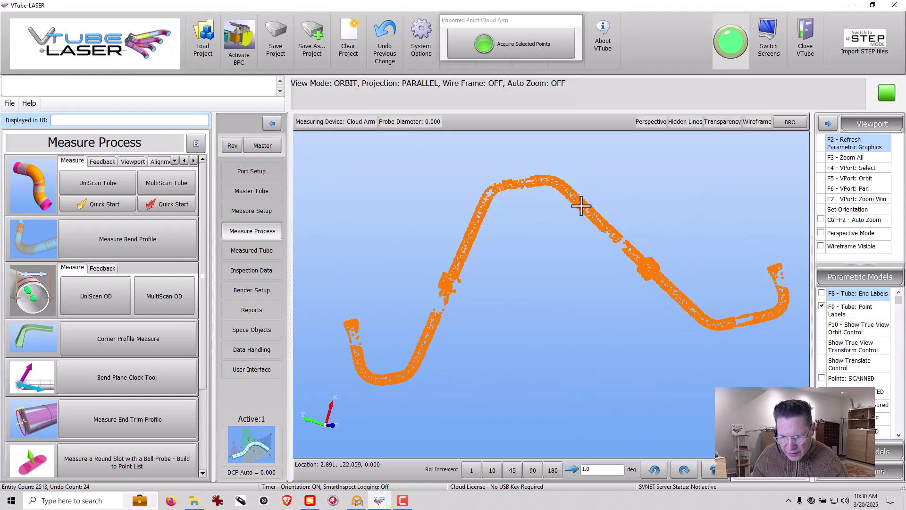
drag(589, 230, 564, 232)
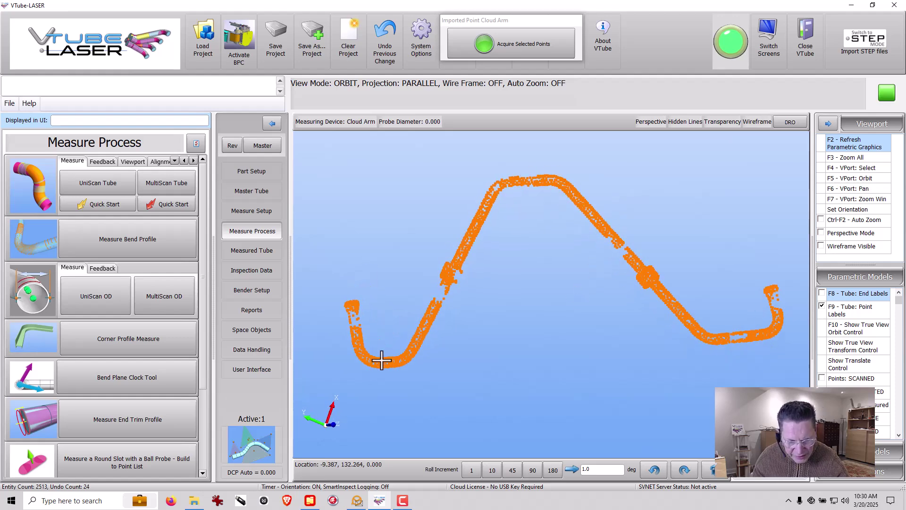
click(173, 177)
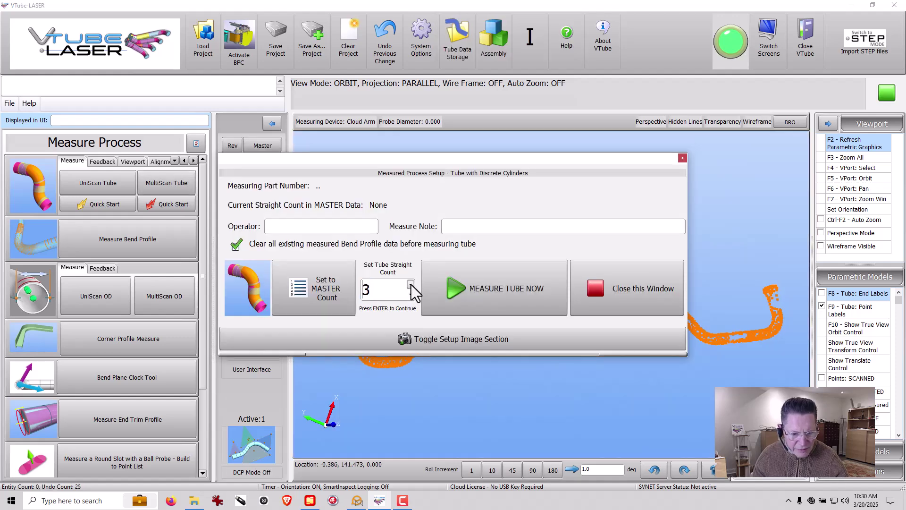
click(411, 283)
click(410, 283)
click(410, 283)
click(410, 283)
click(471, 289)
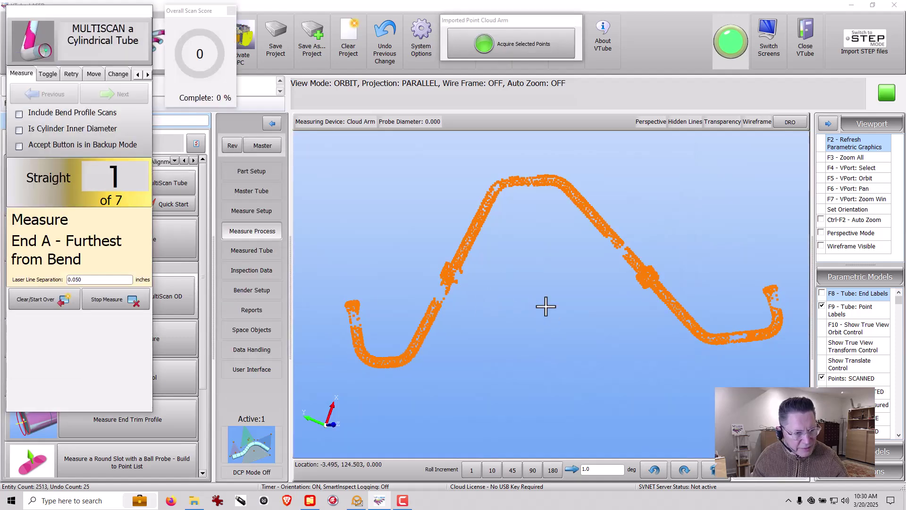
drag(478, 152, 596, 189)
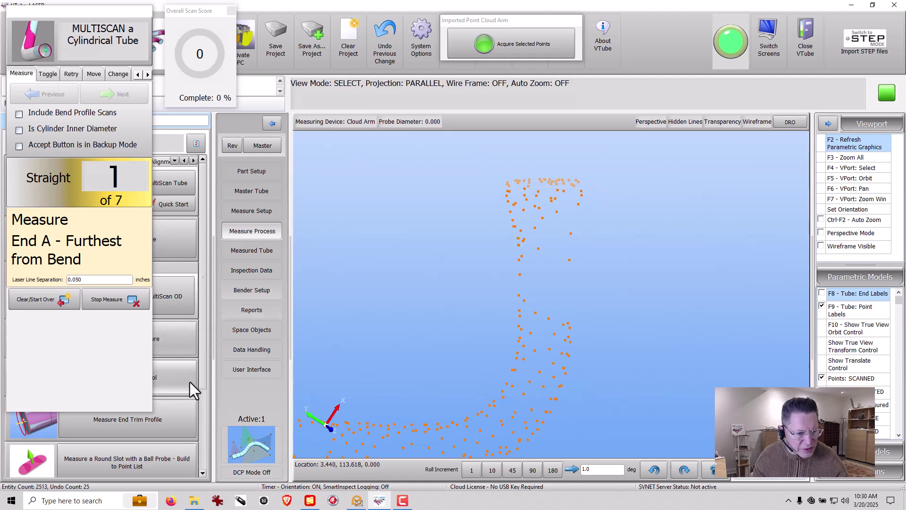
- Acquire several point patches along the first straight to fit its cylinder
click(565, 55)
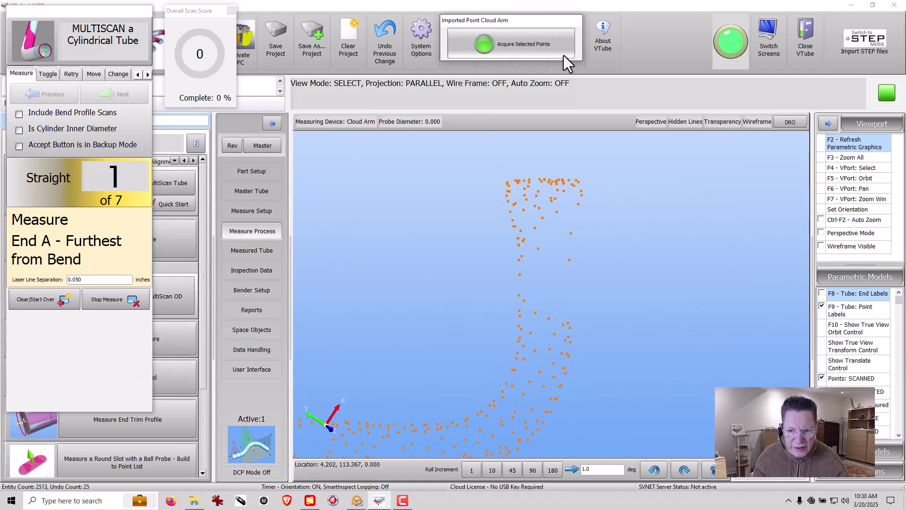
drag(463, 215, 599, 262)
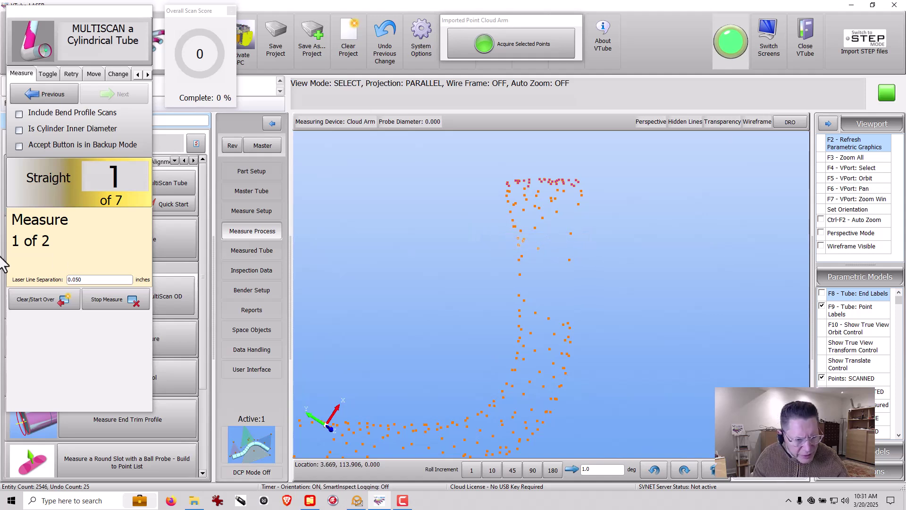
click(528, 61)
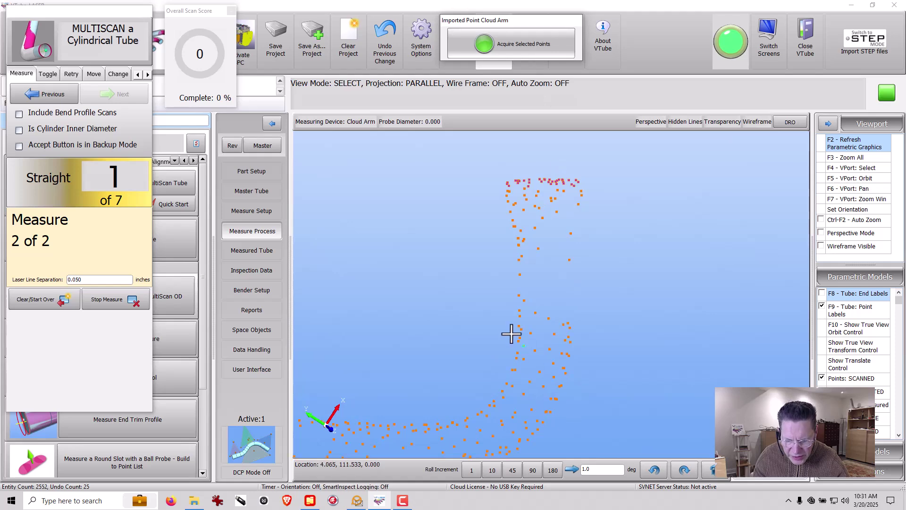
drag(508, 323, 591, 350)
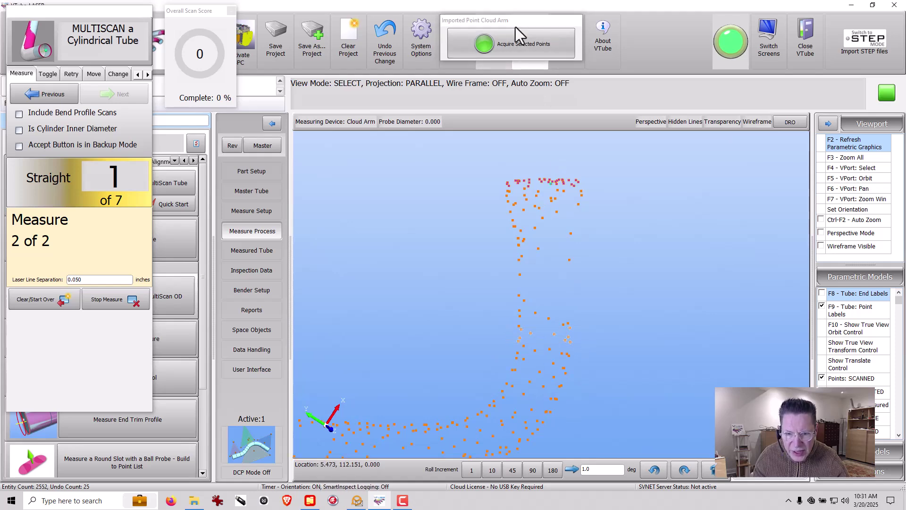
click(540, 47)
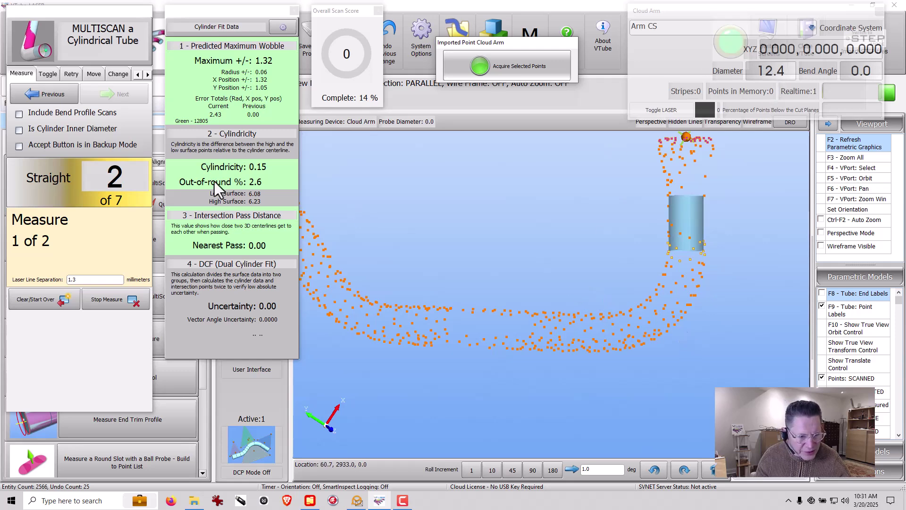
- Select and acquire two patches on the second straight to fit its cylinder
drag(576, 298, 560, 370)
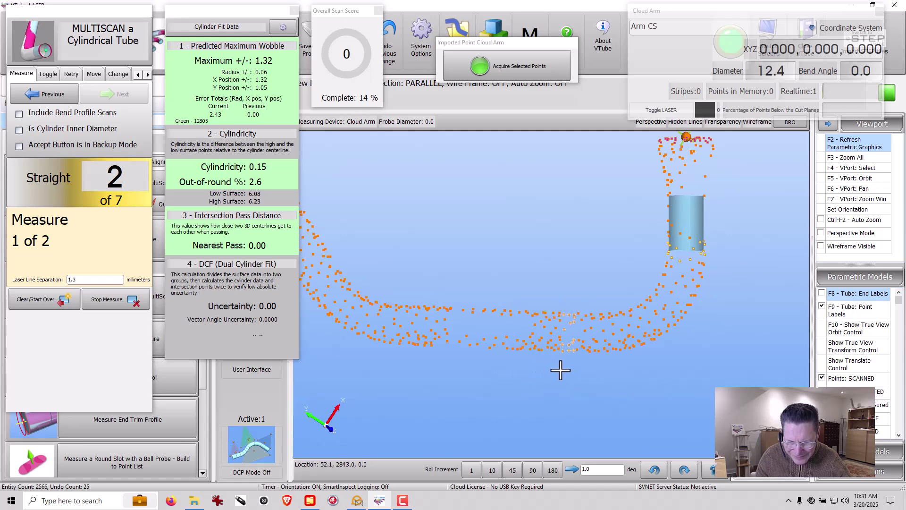
click(530, 64)
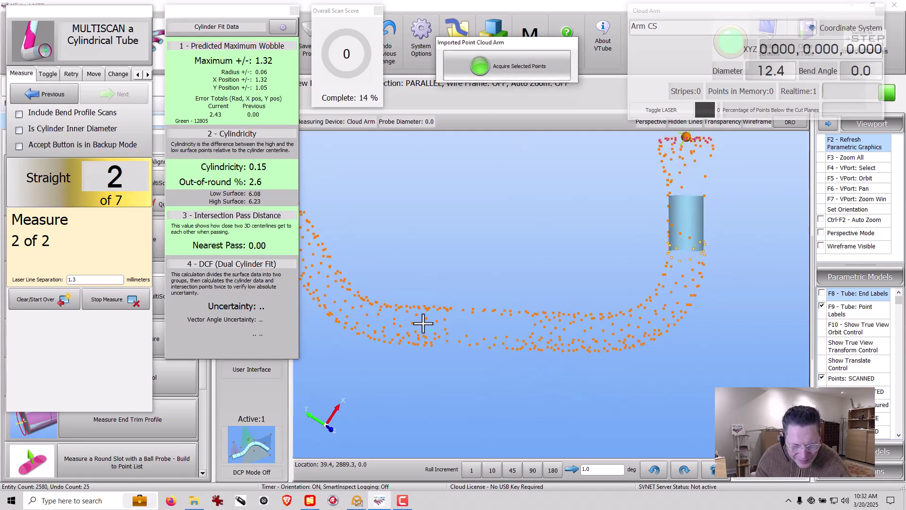
drag(423, 303, 411, 354)
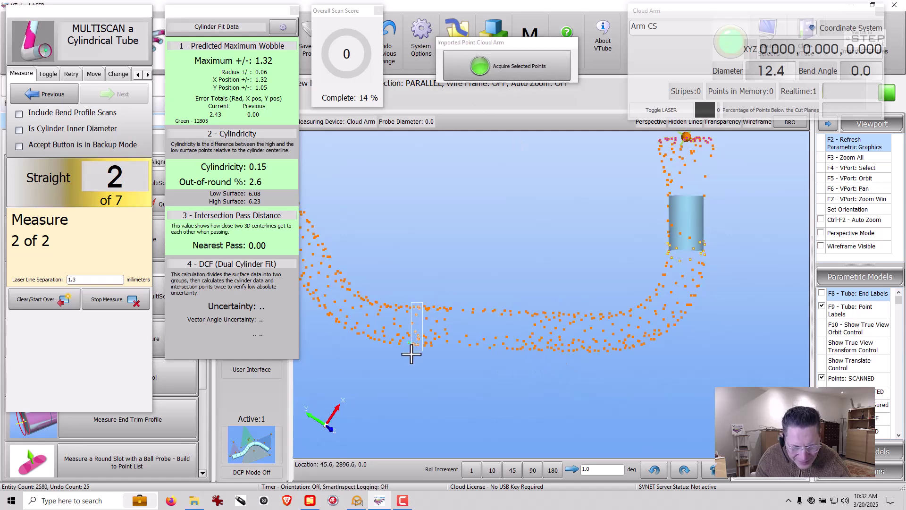
click(514, 75)
- Roll the view in 10-degree steps, then acquire two patches to fit the third straight
click(654, 470)
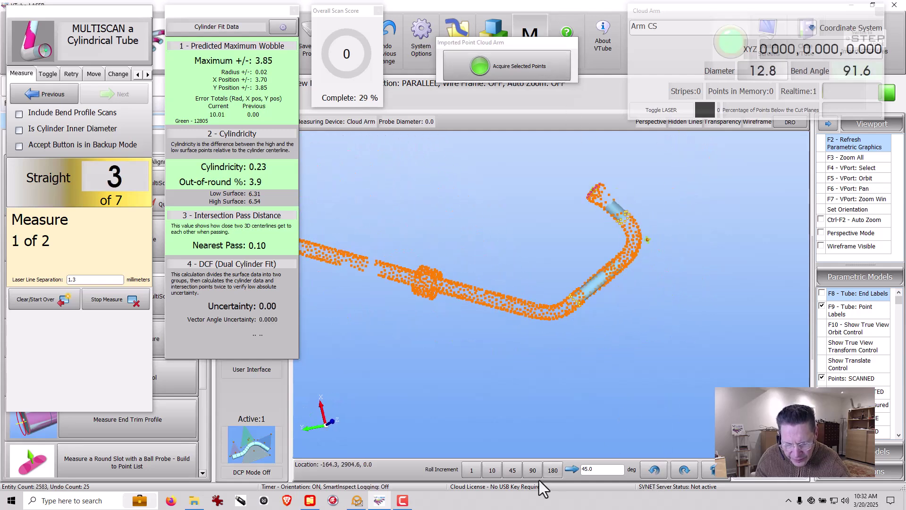
click(491, 469)
click(658, 472)
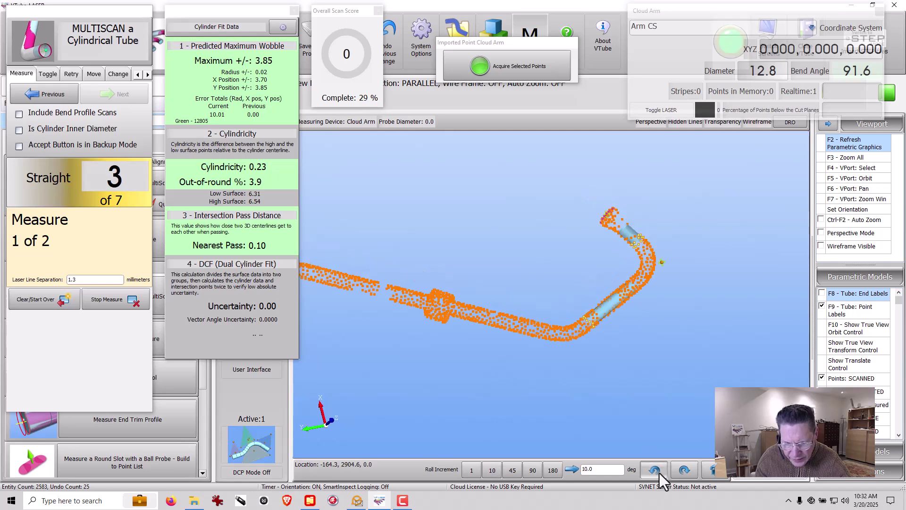
click(658, 471)
scroll(479, 324, up, 1)
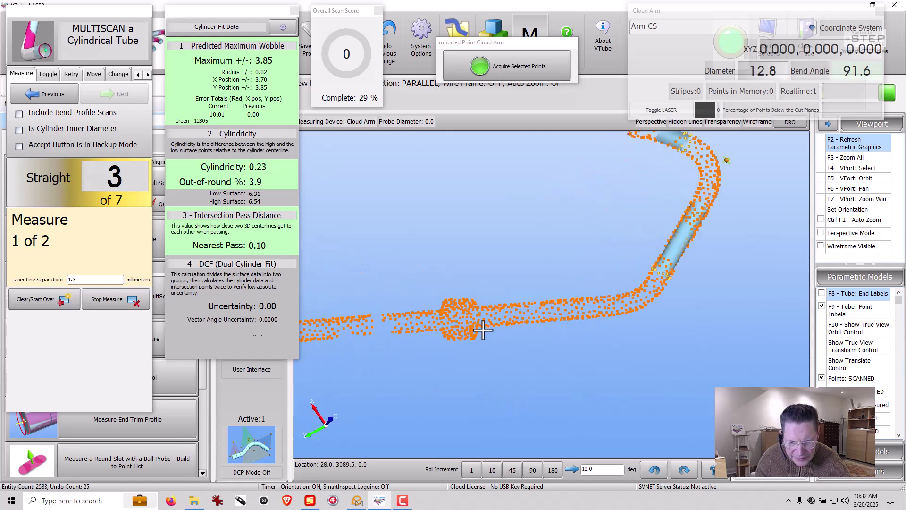
scroll(593, 242, up, 1)
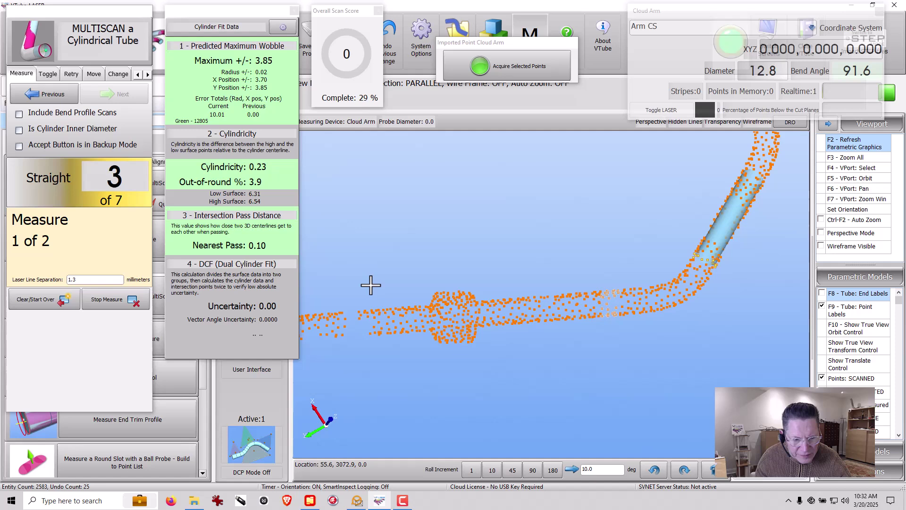
click(533, 67)
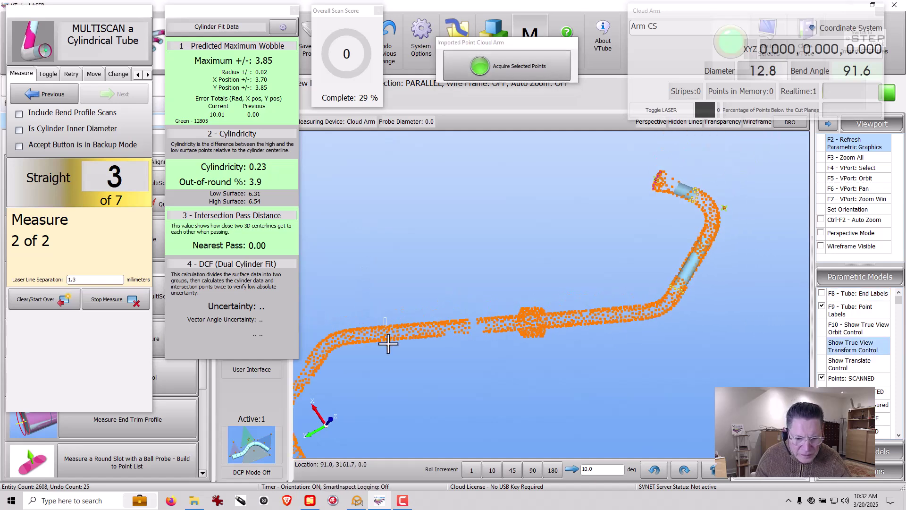
click(541, 72)
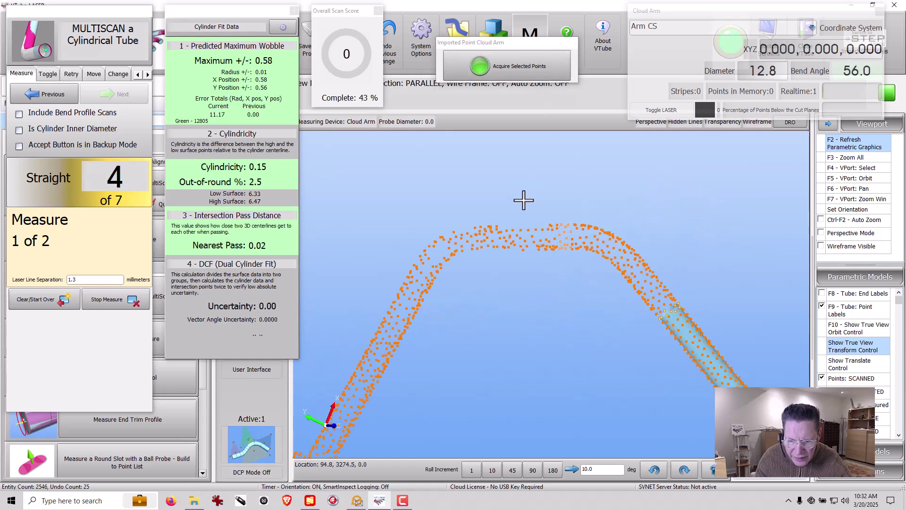
- Acquire points to fit the cylinders of the fourth and fifth straights
click(525, 62)
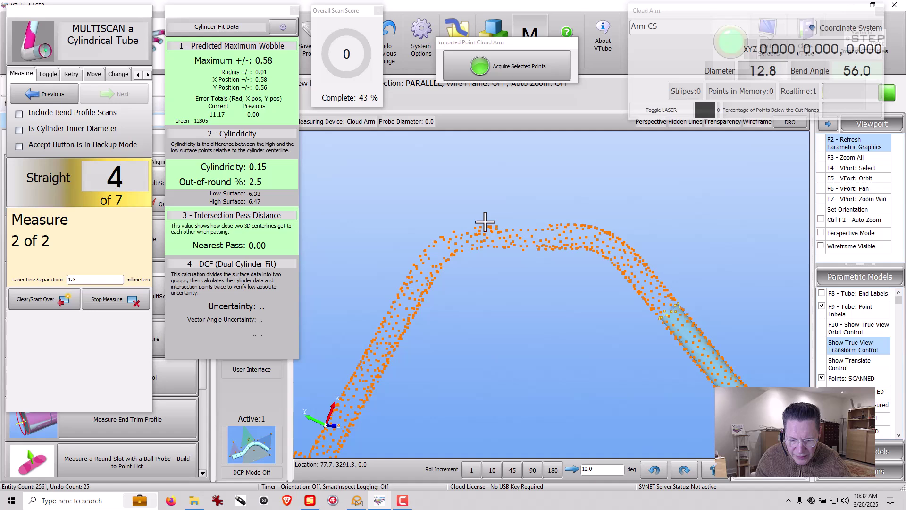
click(520, 72)
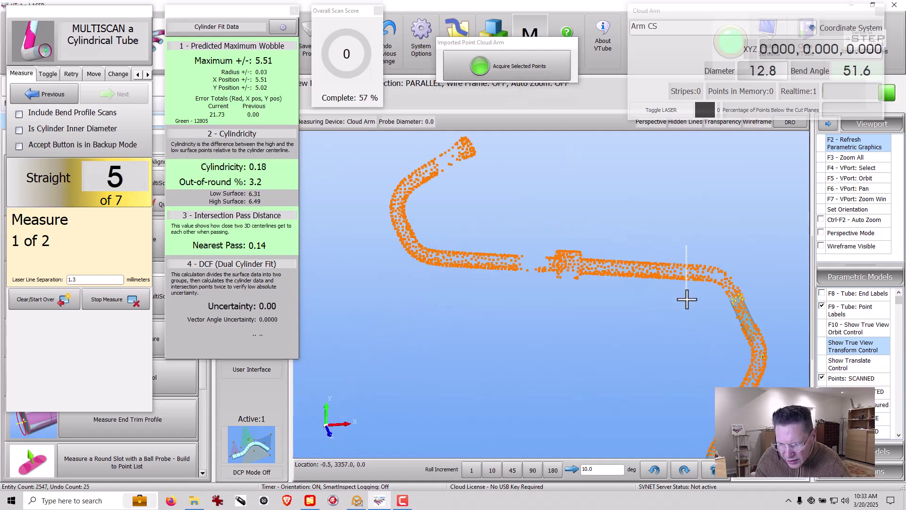
click(564, 67)
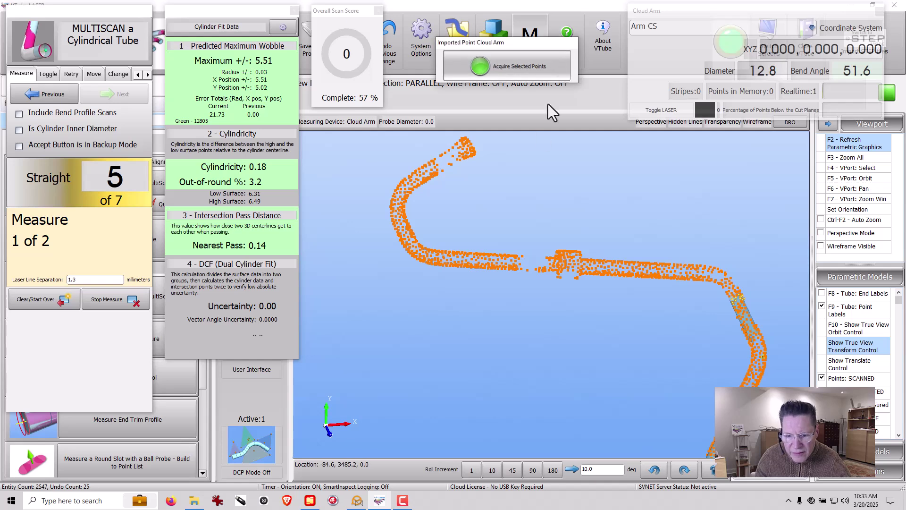
click(477, 250)
click(525, 72)
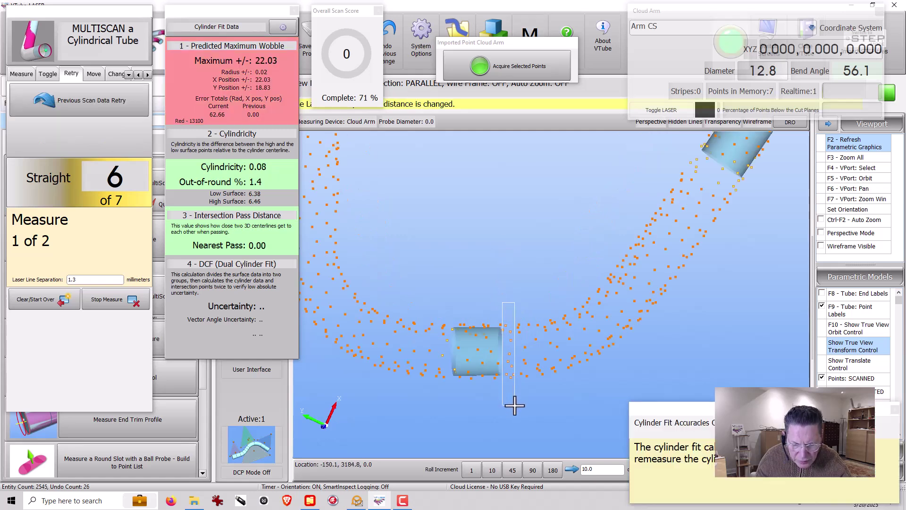
- Acquire the sixth and seventh straights until the panel reads Measure Complete at 100%
click(509, 68)
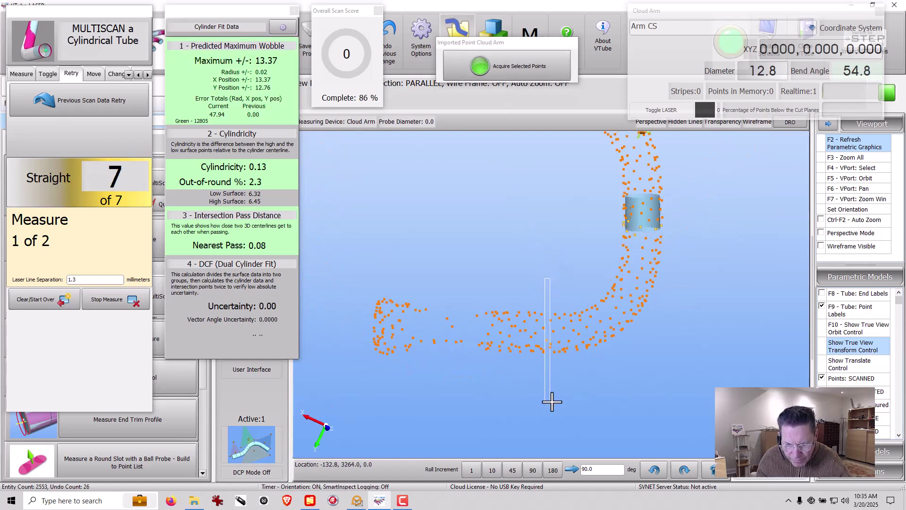
click(527, 69)
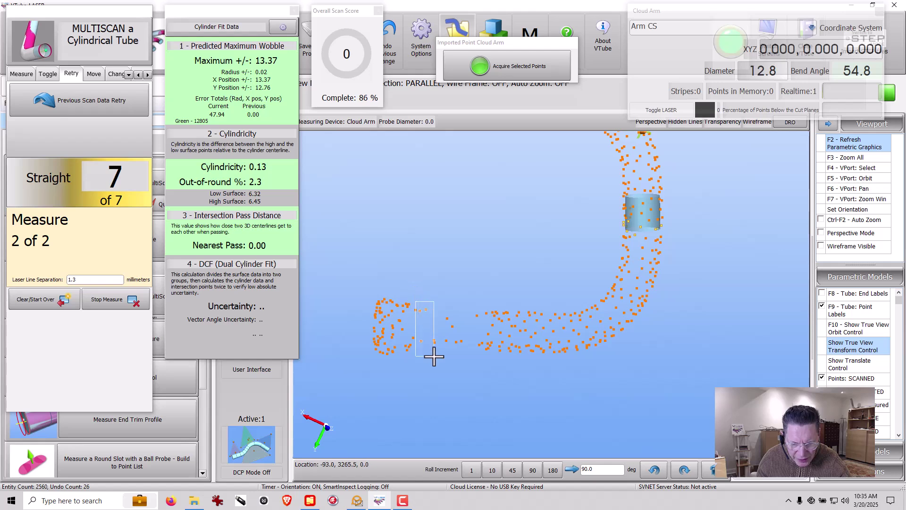
click(508, 69)
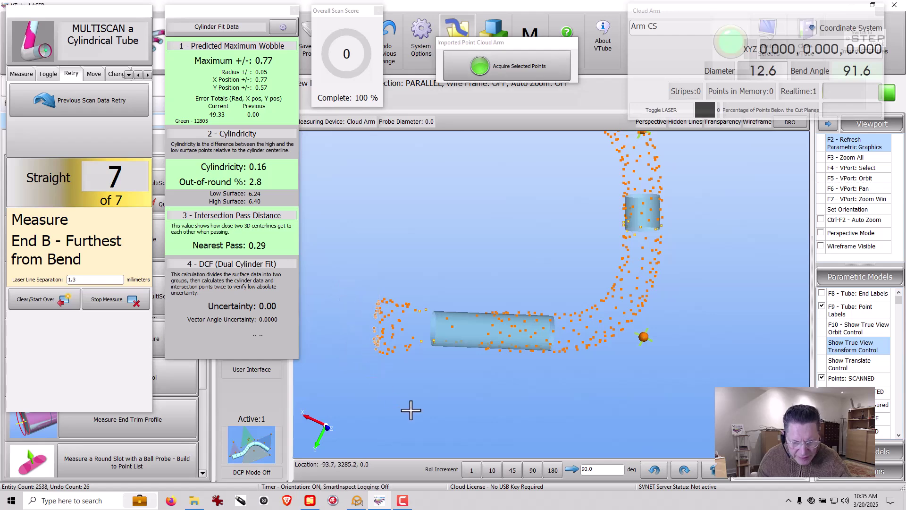
click(525, 67)
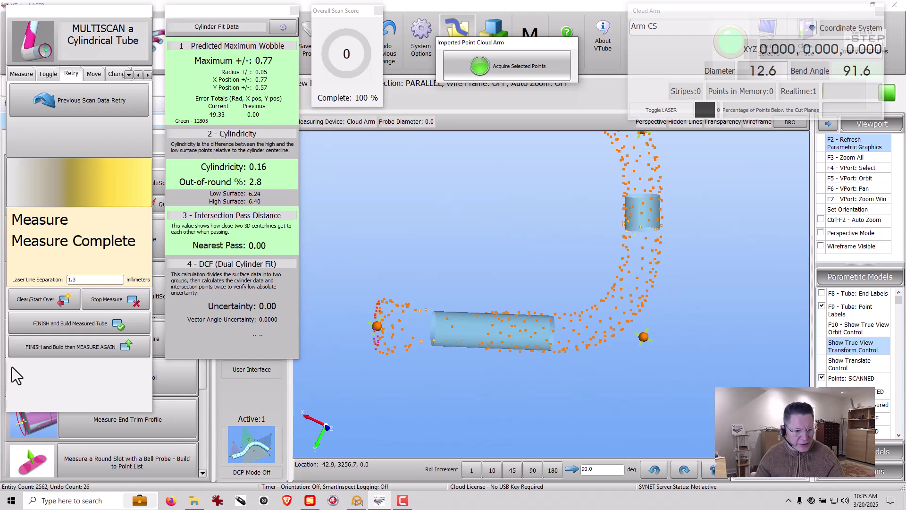
- Build the measured tube, copy its data to master, and begin Measure Bend Profile on bend 6
click(69, 323)
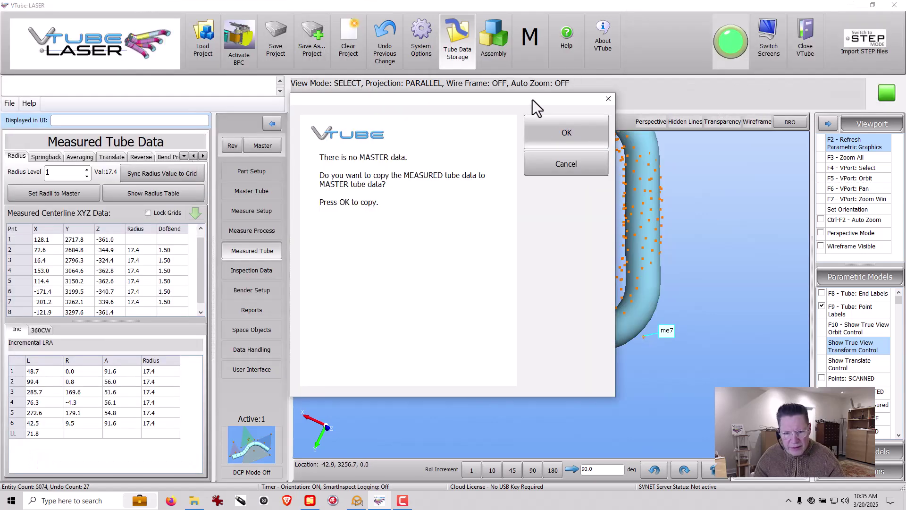
click(567, 140)
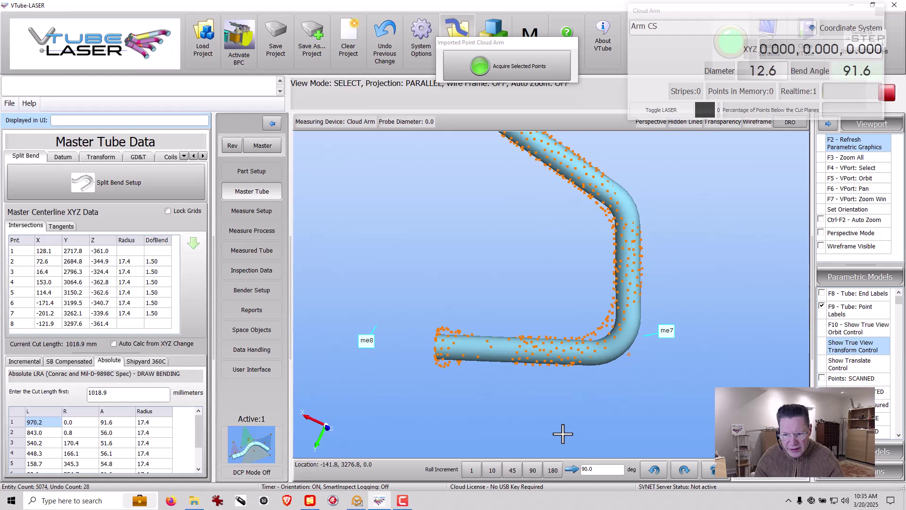
scroll(592, 331, up, 5)
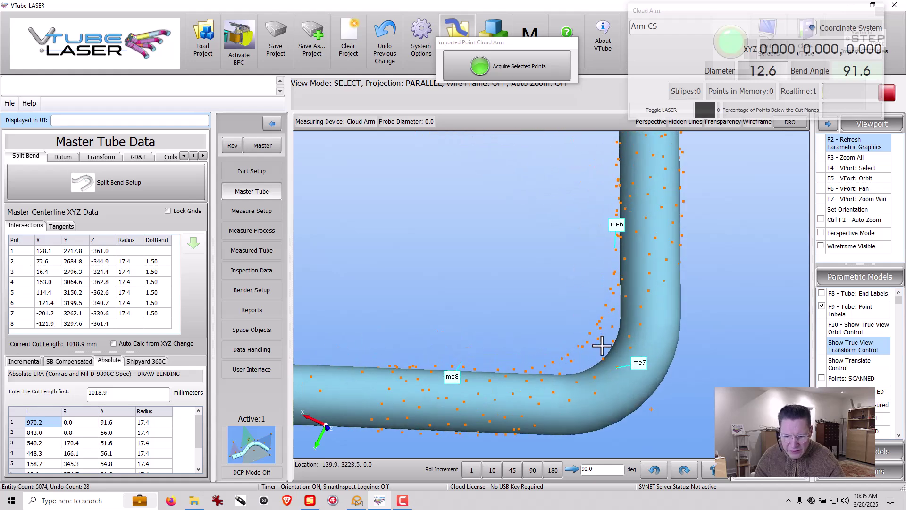
scroll(598, 336, down, 2)
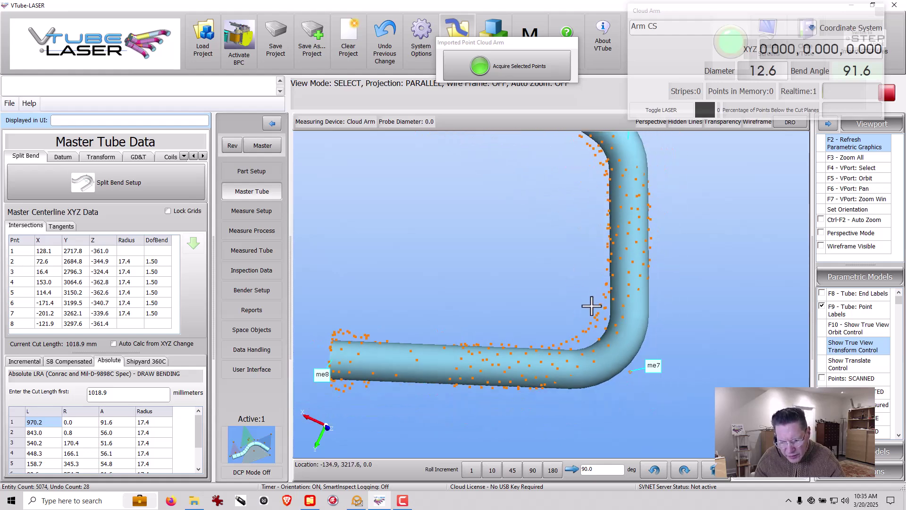
click(266, 233)
click(195, 239)
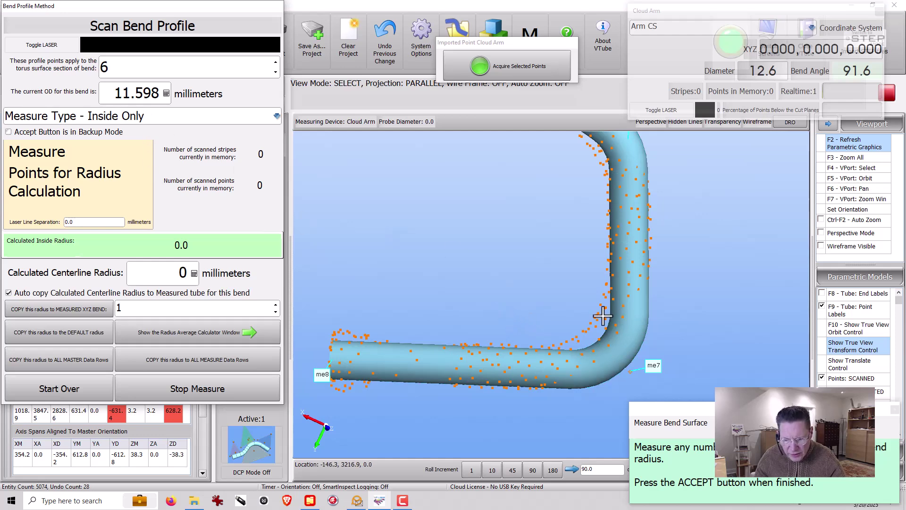
- Acquire inner-bend points for a 29.362 mm centerline radius and copy it to all master and measured rows
click(586, 351)
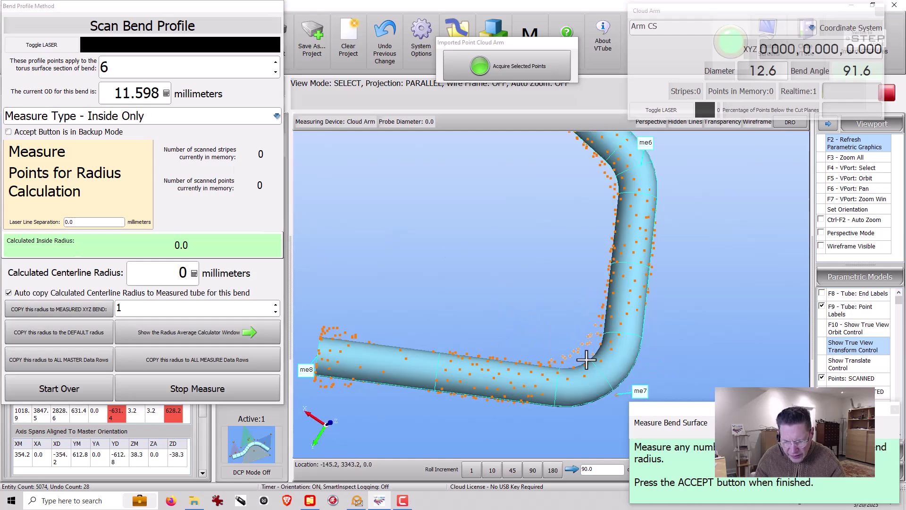
click(519, 67)
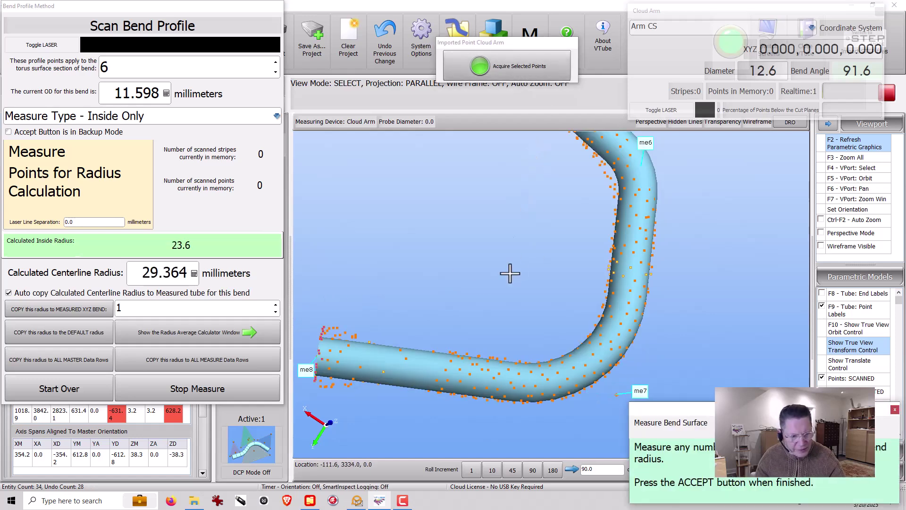
middle_drag(483, 284, 516, 281)
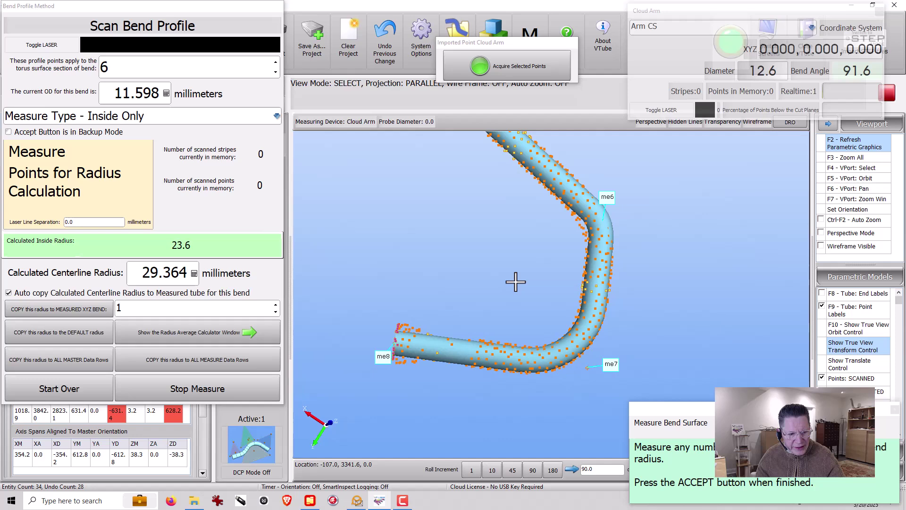
click(528, 22)
click(528, 22)
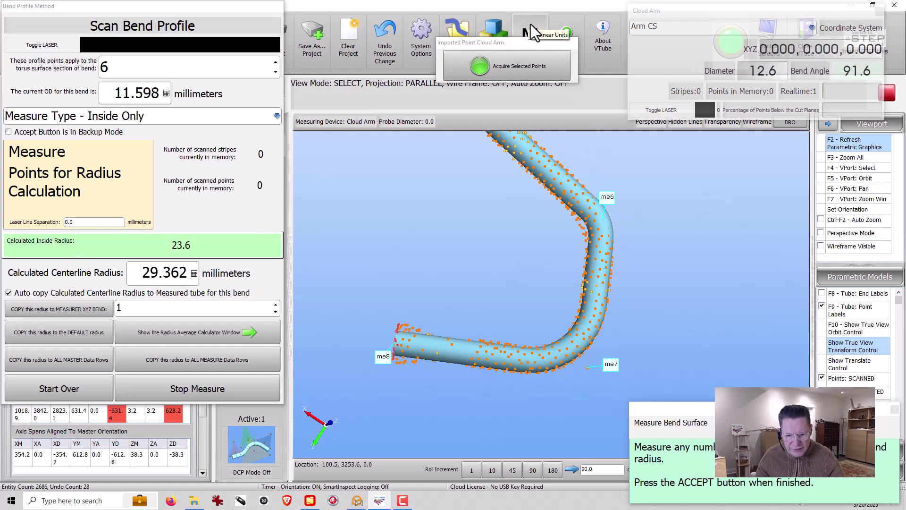
click(102, 357)
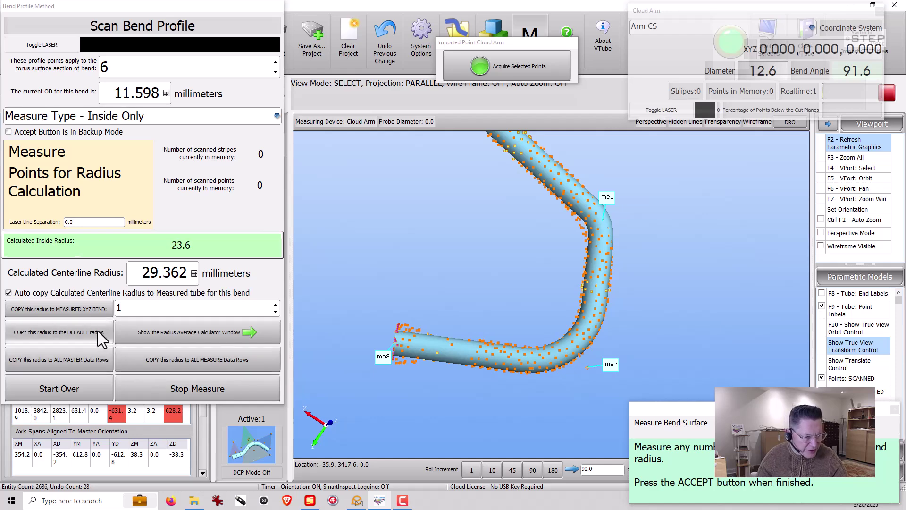
click(139, 358)
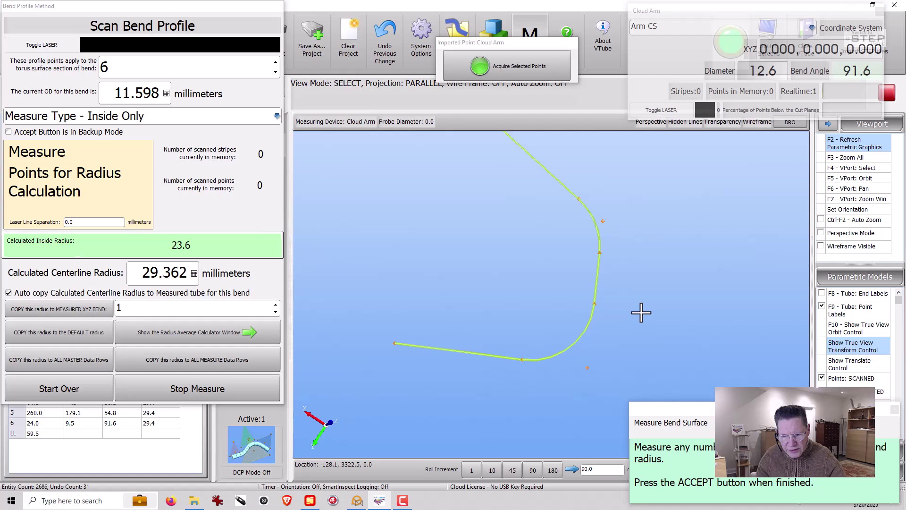
middle_drag(614, 304, 564, 239)
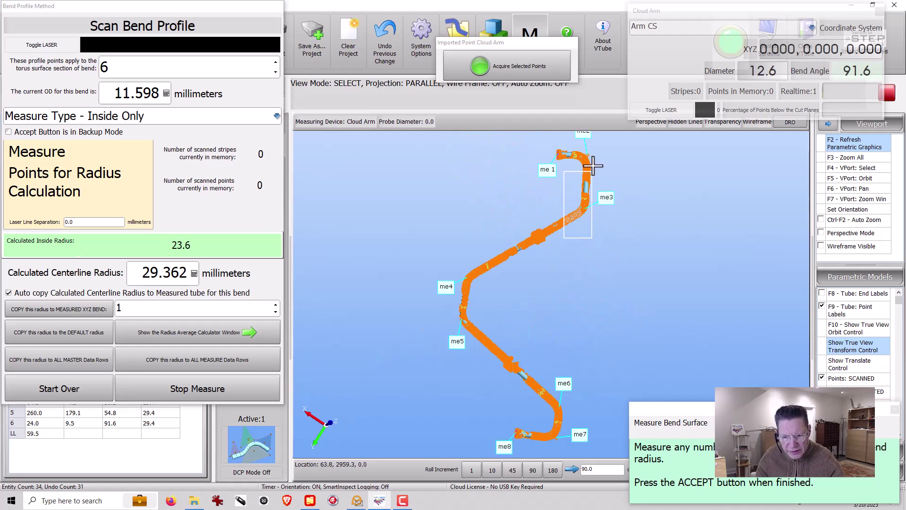
middle_drag(510, 366, 325, 101)
- Stop the bend measurement and switch Display all OFF for the six point-cloud buckets
click(189, 397)
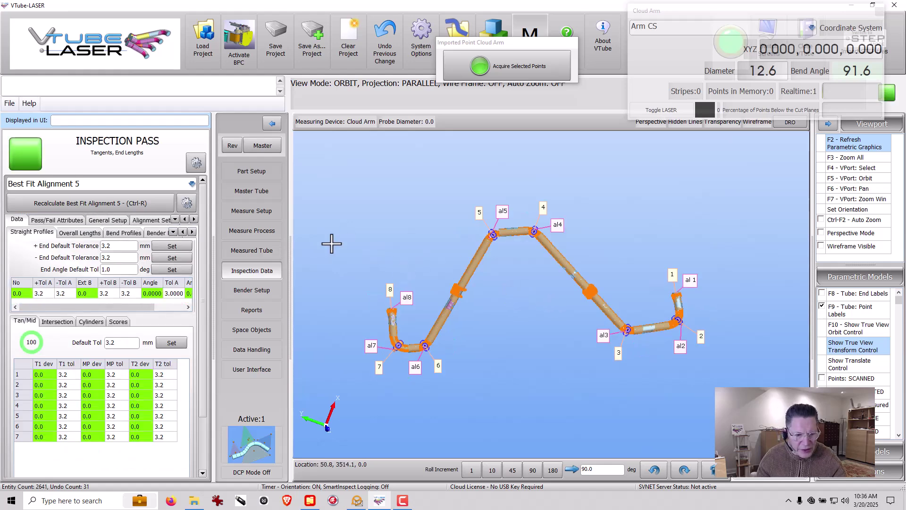
click(255, 331)
click(204, 223)
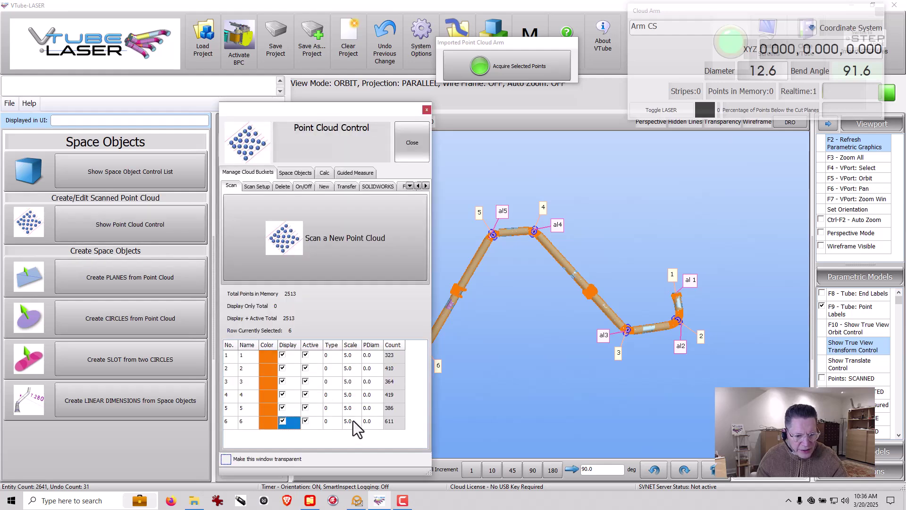
right_click(341, 386)
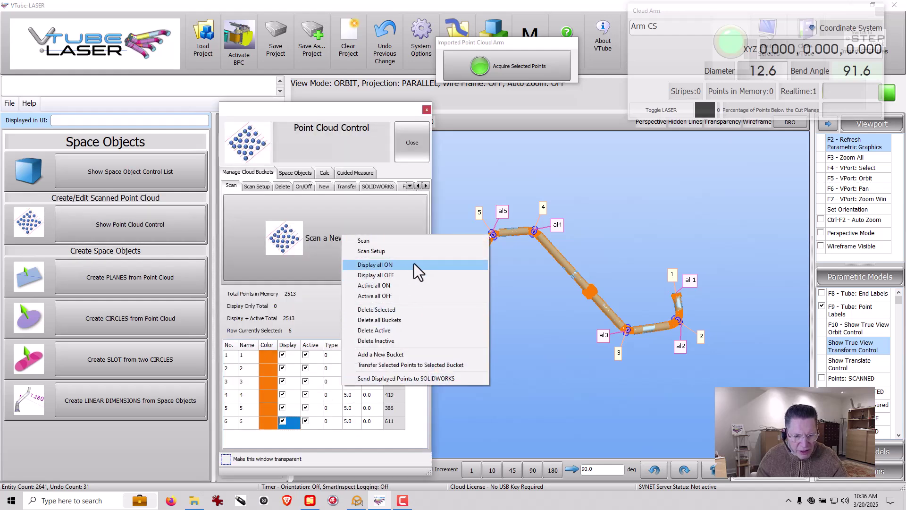
click(412, 275)
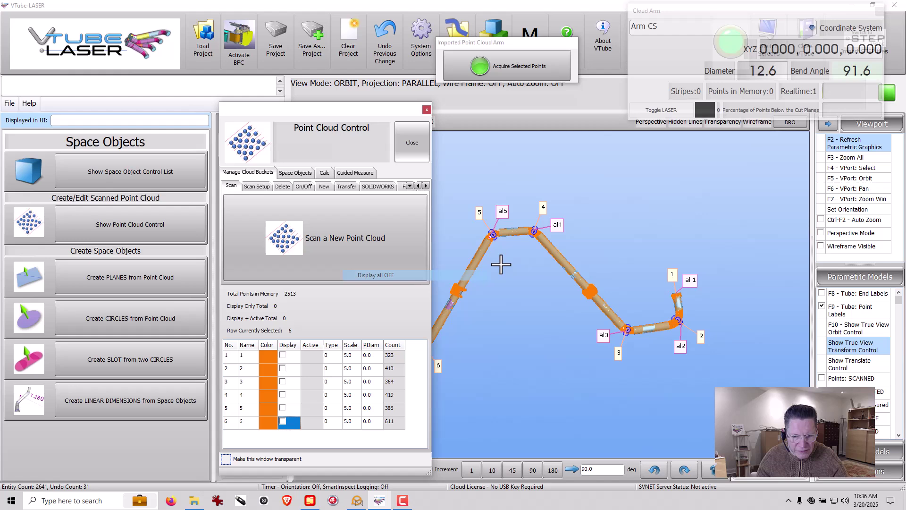
click(849, 158)
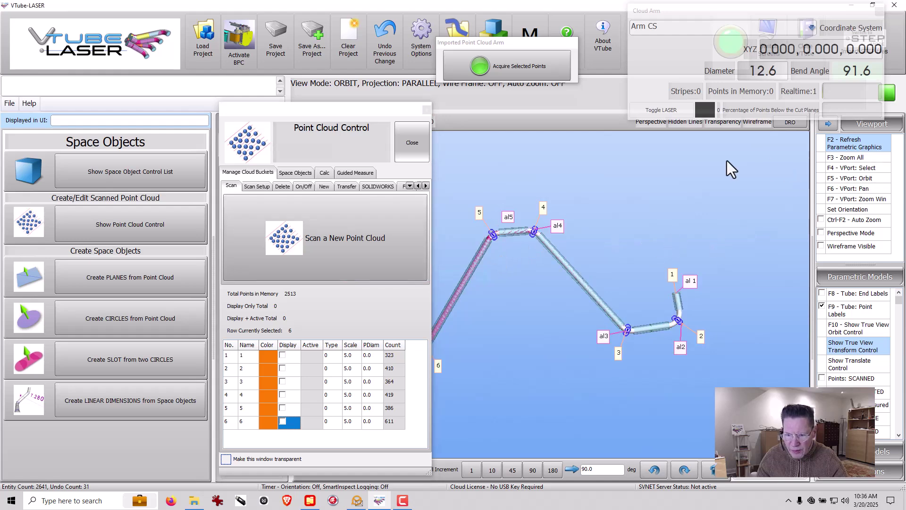
- Fit the tube in view and show the Master Tube Data page with 1018.9 mm cut length
click(412, 142)
drag(392, 268, 370, 269)
click(255, 193)
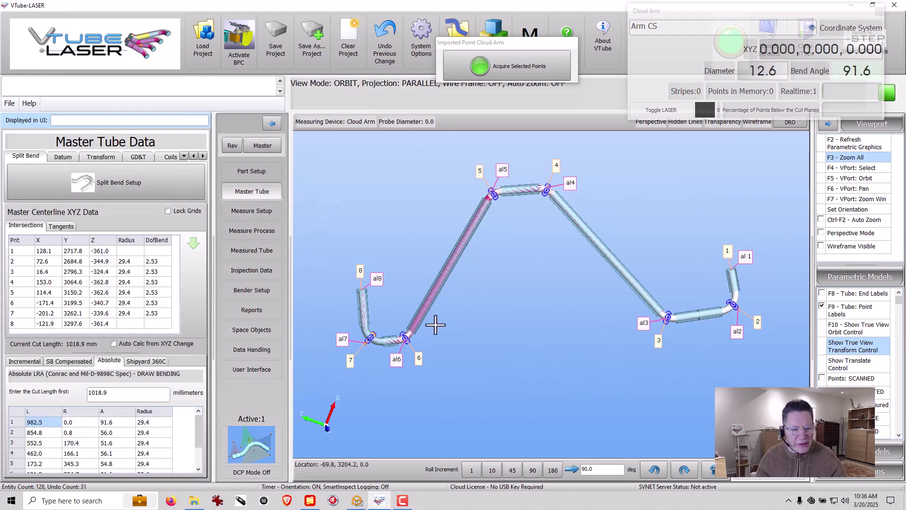
- Enter 90.0° as the bend 1 and bend 6 angles in the Incremental LRA grid, then recheck the inspection
scroll(120, 435, down, 1)
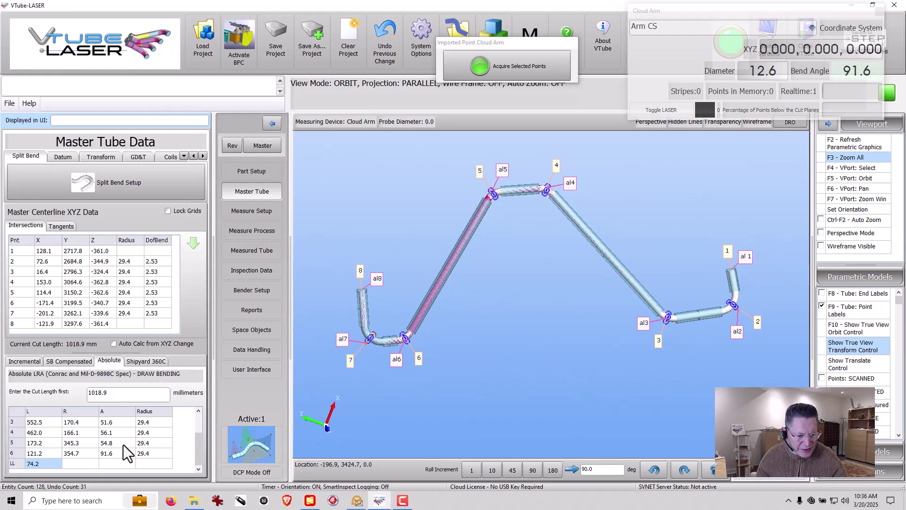
scroll(123, 445, up, 3)
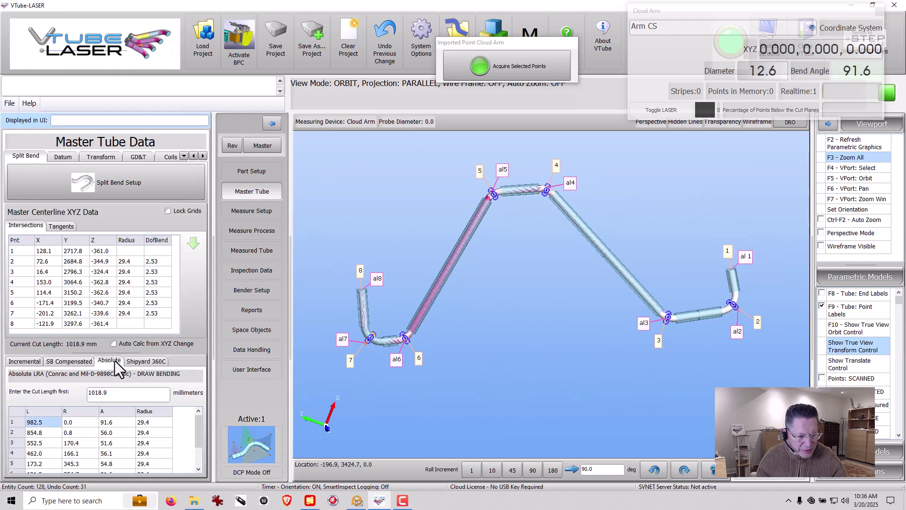
click(42, 362)
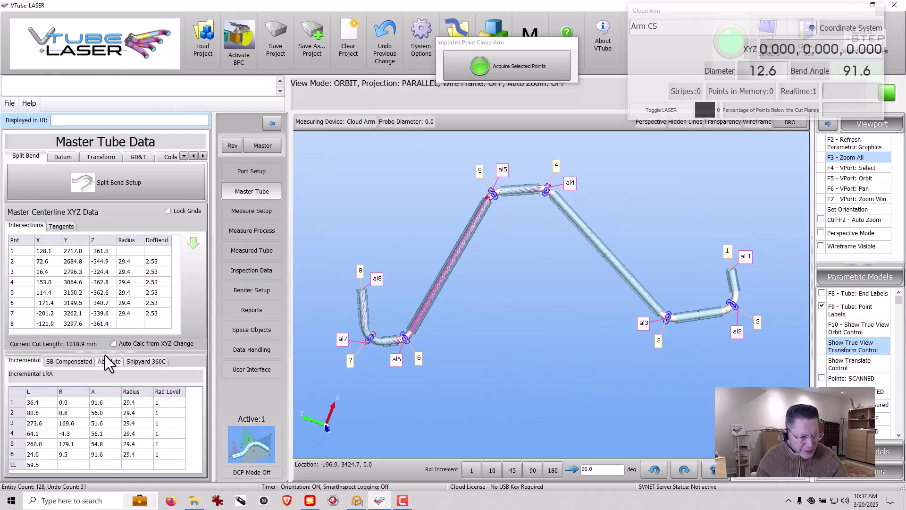
drag(105, 354, 105, 312)
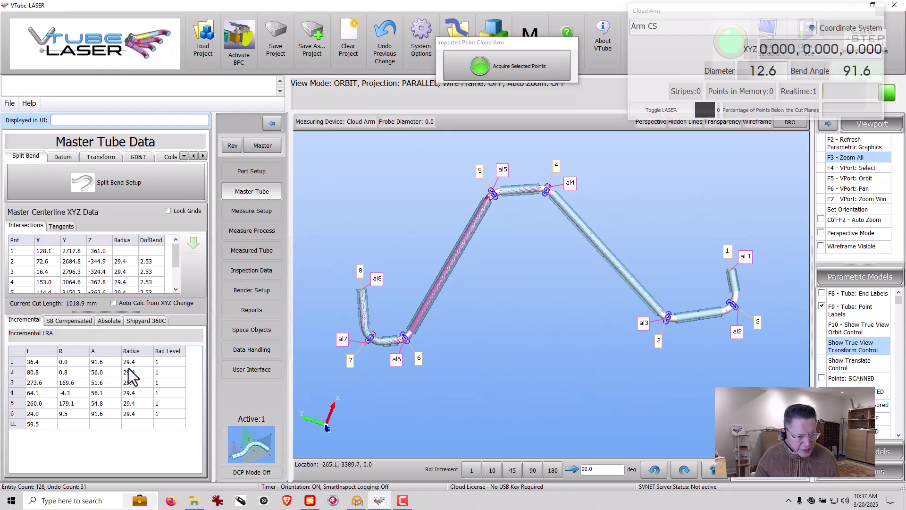
text(90)
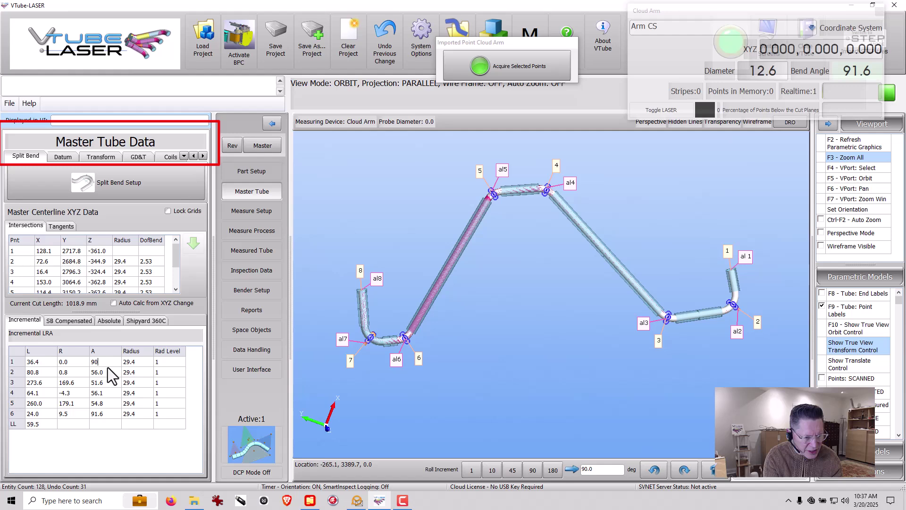
key(Return)
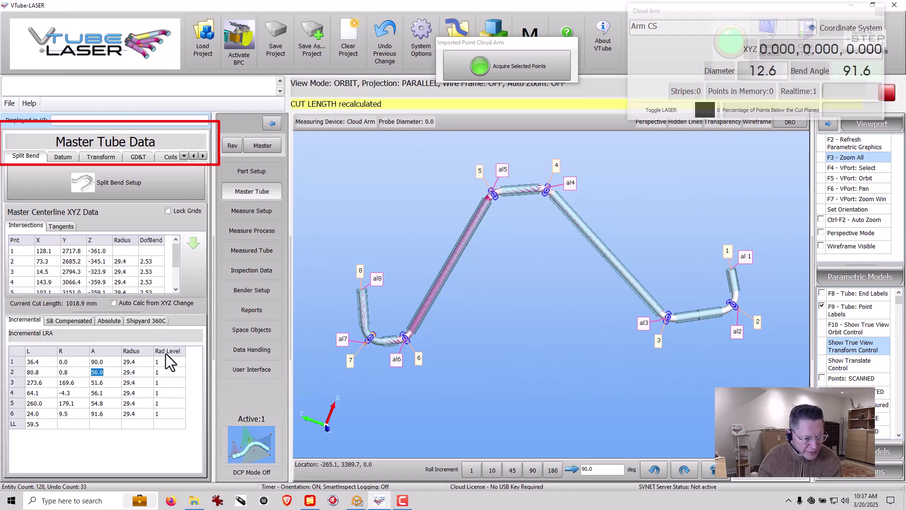
text(9)
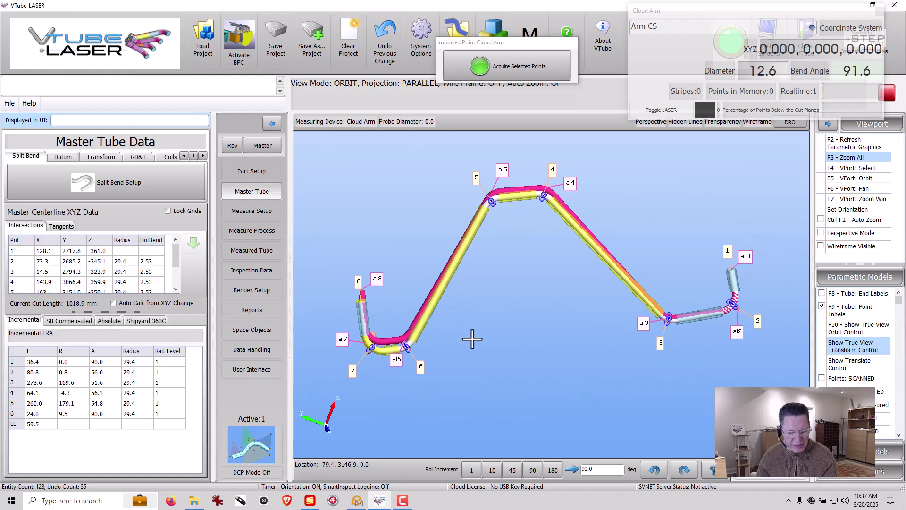
key(ctrl+r)
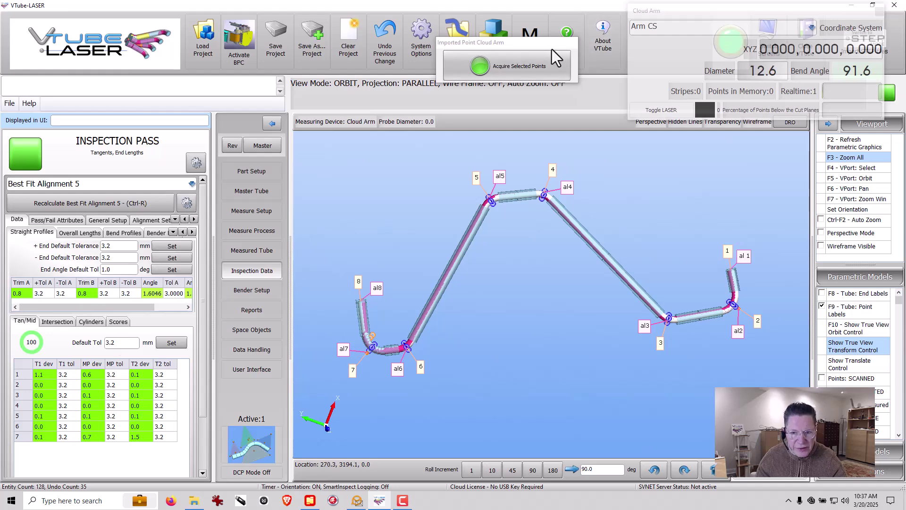
- Apply a 0.039 in default tolerance and switch displayed units to millimetres, making inspection FAIL
click(531, 35)
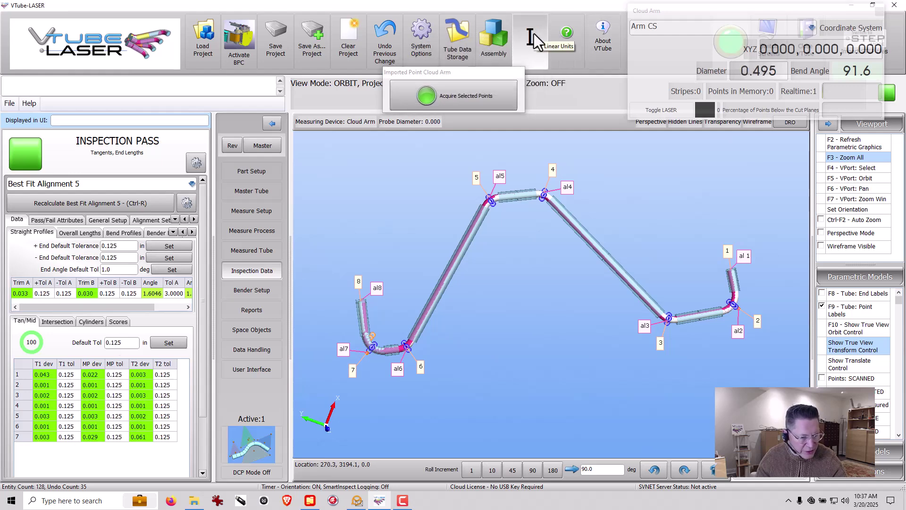
drag(125, 344, 97, 347)
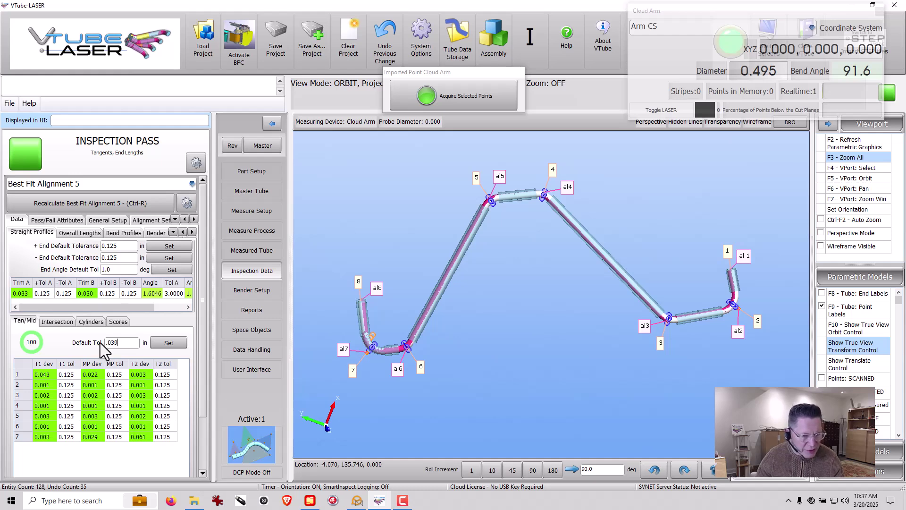
click(168, 343)
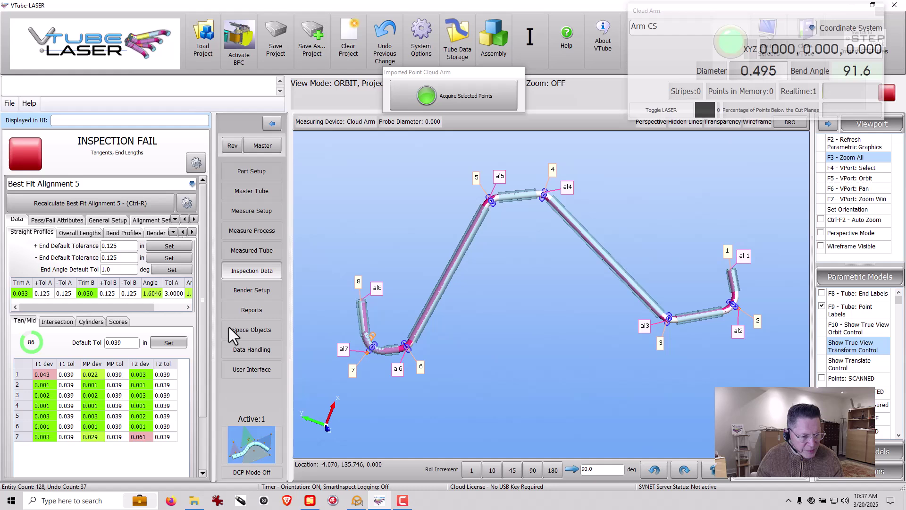
click(543, 55)
scroll(373, 311, up, 6)
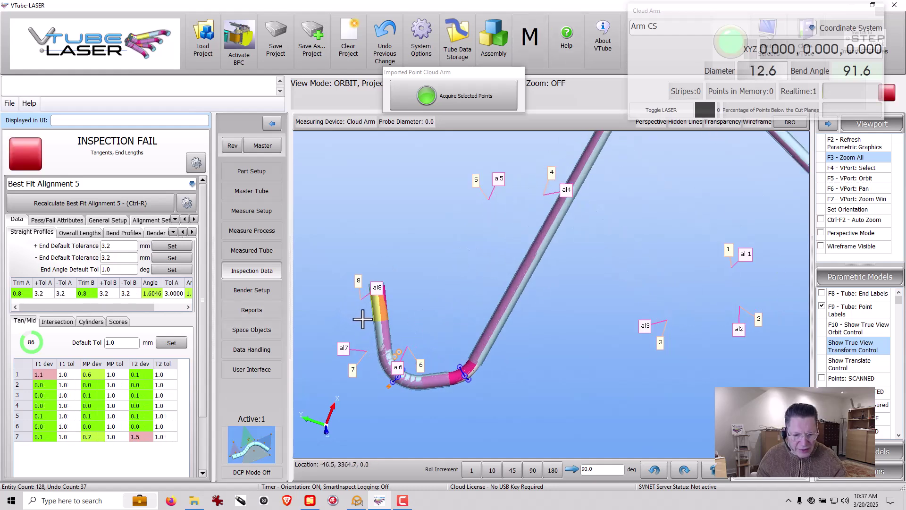
- Bring up the Master Tube Data page under Part Setup
click(251, 171)
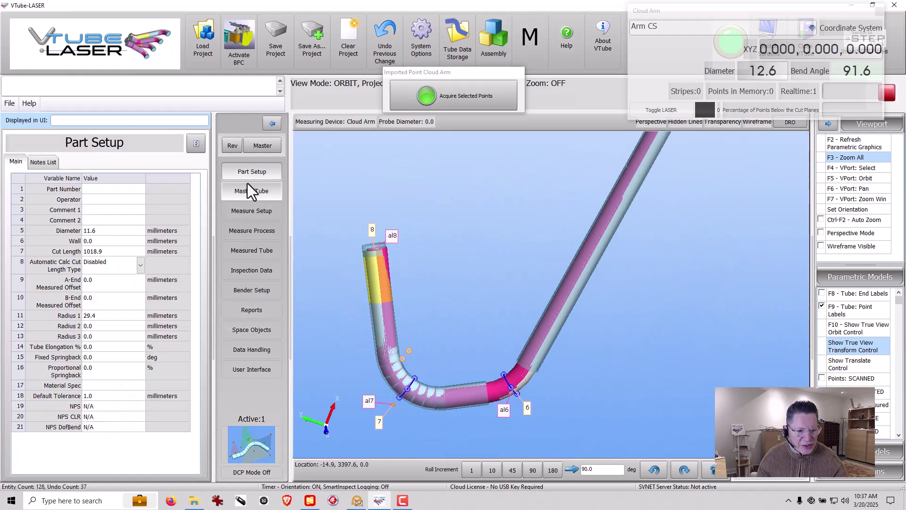
click(251, 191)
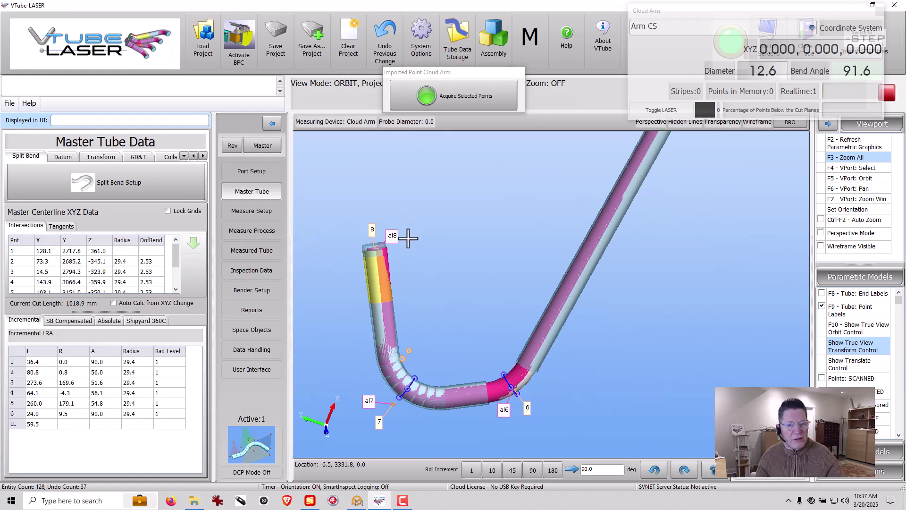
scroll(408, 238, down, 5)
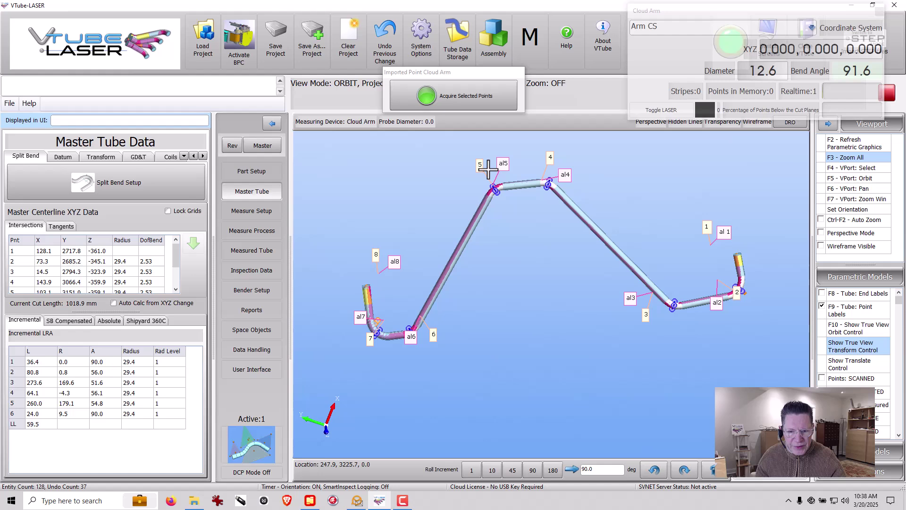
scroll(493, 175, up, 3)
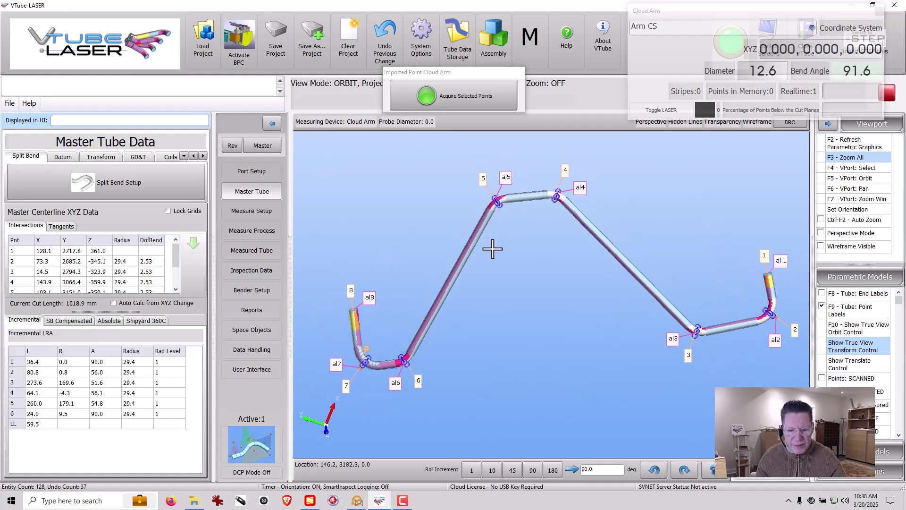
scroll(353, 319, up, 4)
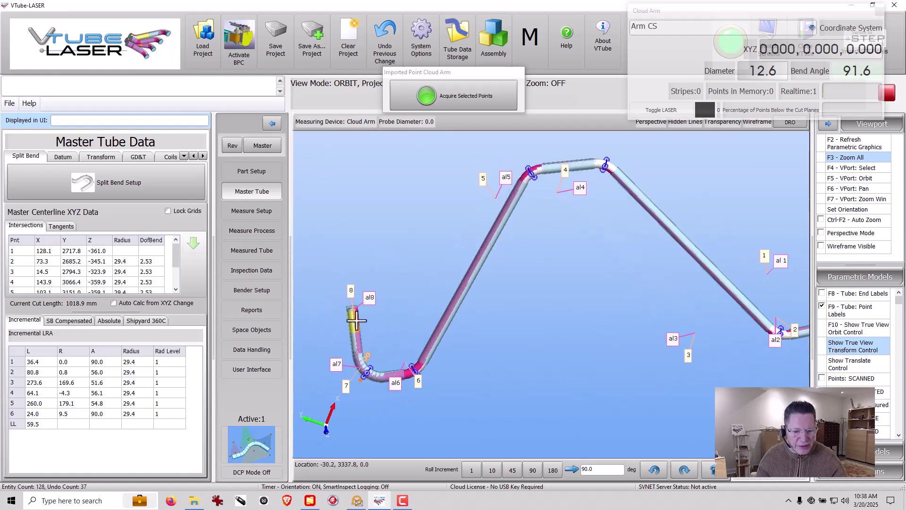
- Zoom onto the tube end at point 8 on Inspection Data and toggle the deviation surfaces
click(250, 271)
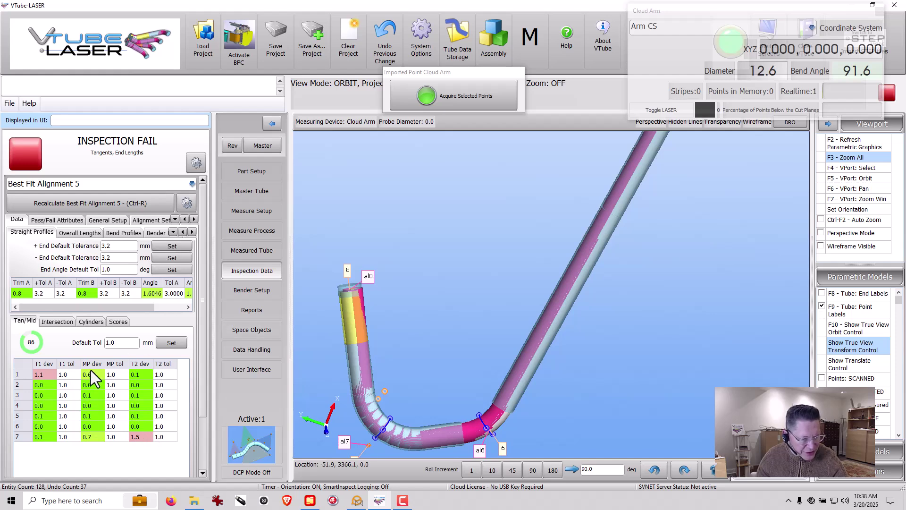
key(F3)
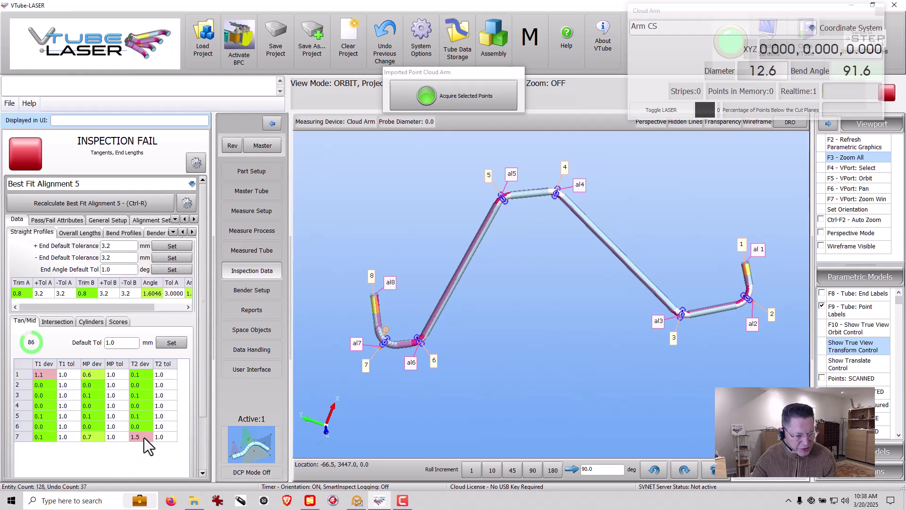
scroll(373, 288, up, 10)
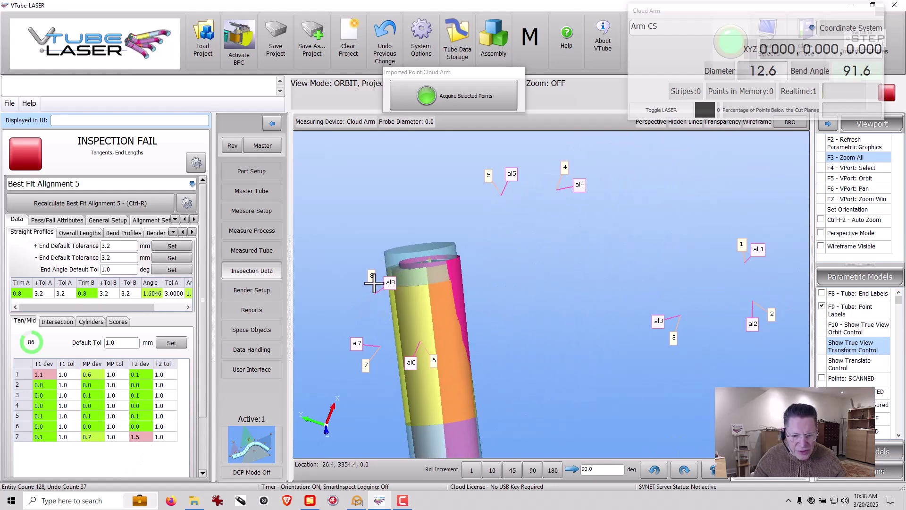
scroll(491, 204, up, 3)
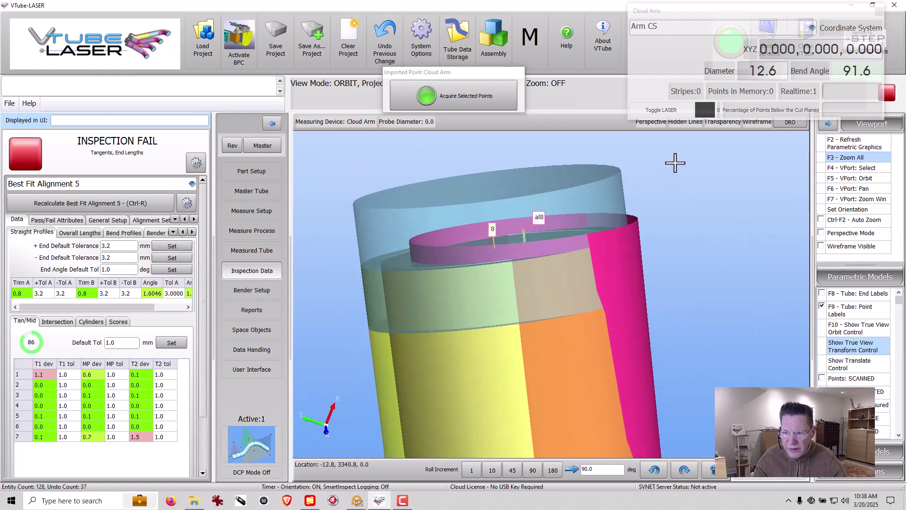
click(725, 127)
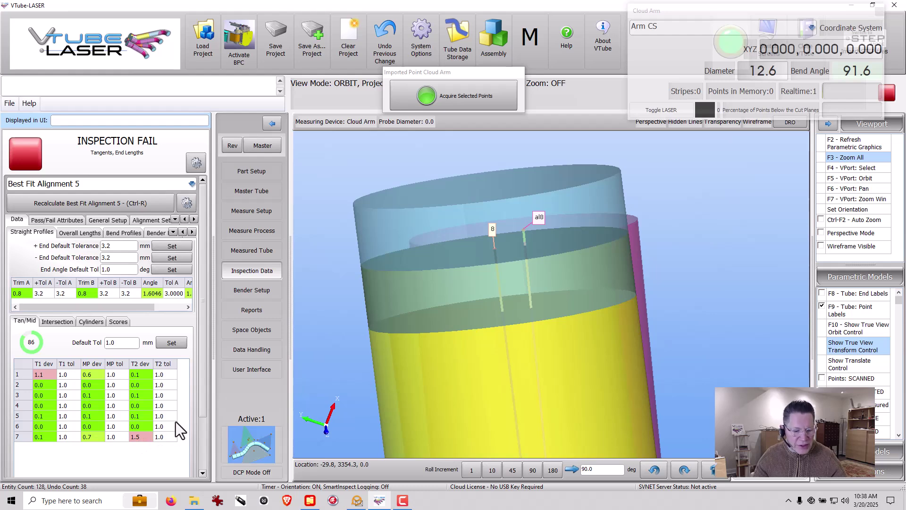
scroll(491, 203, down, 3)
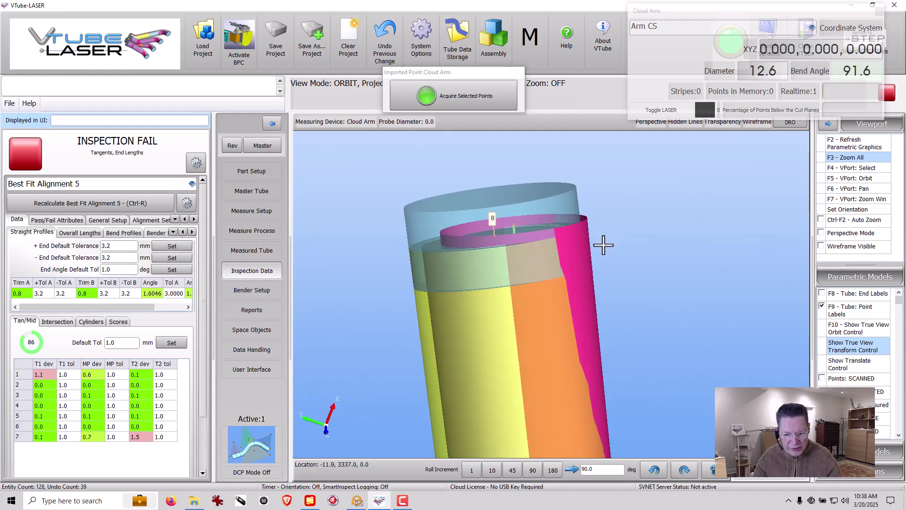
key(F3)
scroll(494, 184, up, 5)
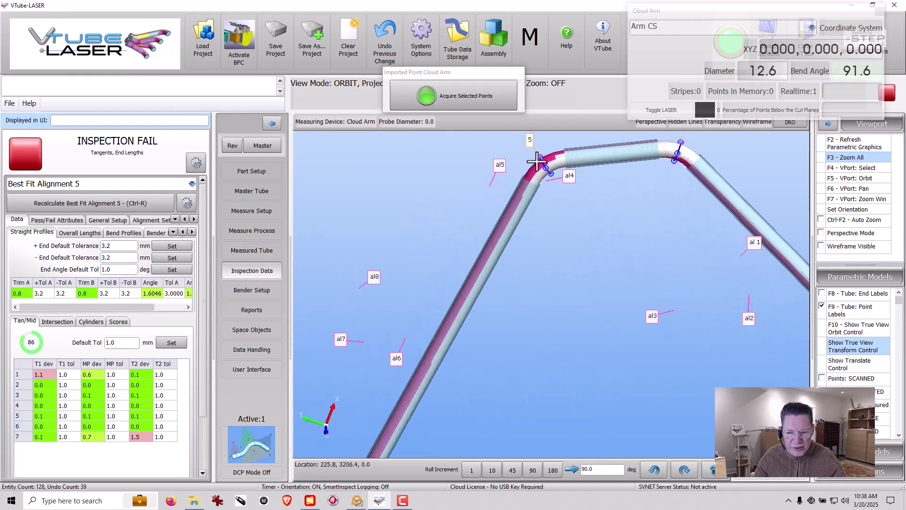
scroll(557, 202, down, 3)
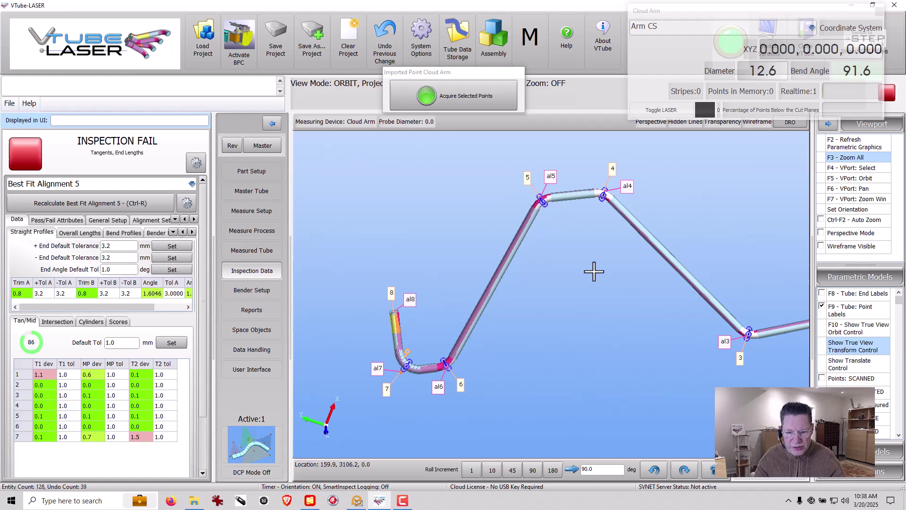
scroll(542, 219, up, 6)
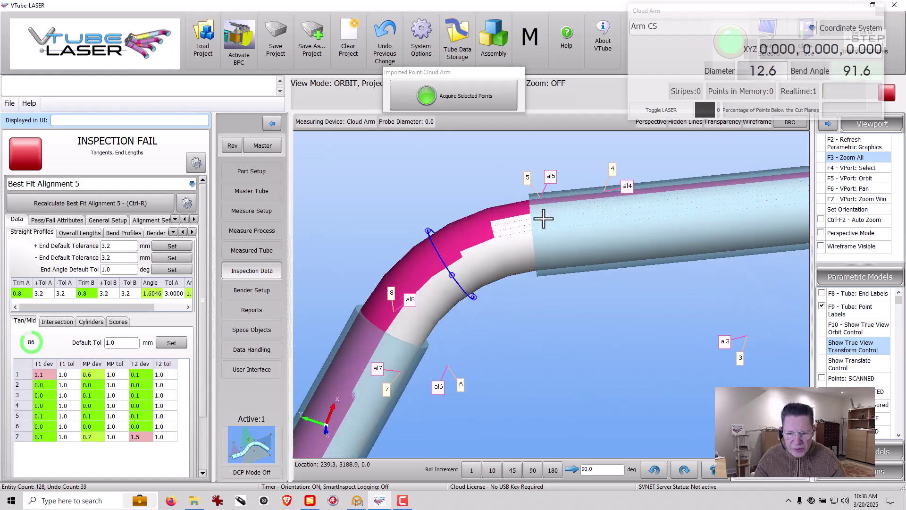
scroll(519, 255, down, 3)
key(F5)
drag(509, 278, 501, 302)
scroll(453, 269, up, 4)
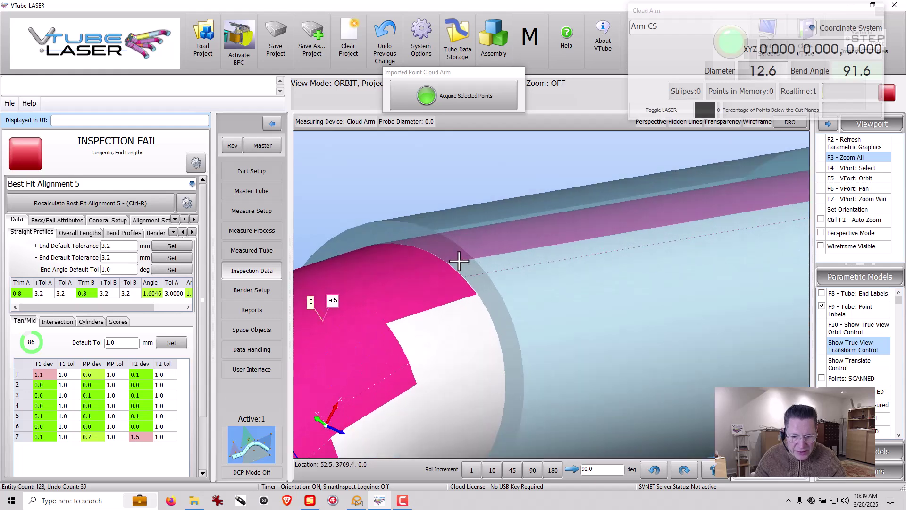
scroll(508, 220, up, 1)
scroll(508, 219, down, 8)
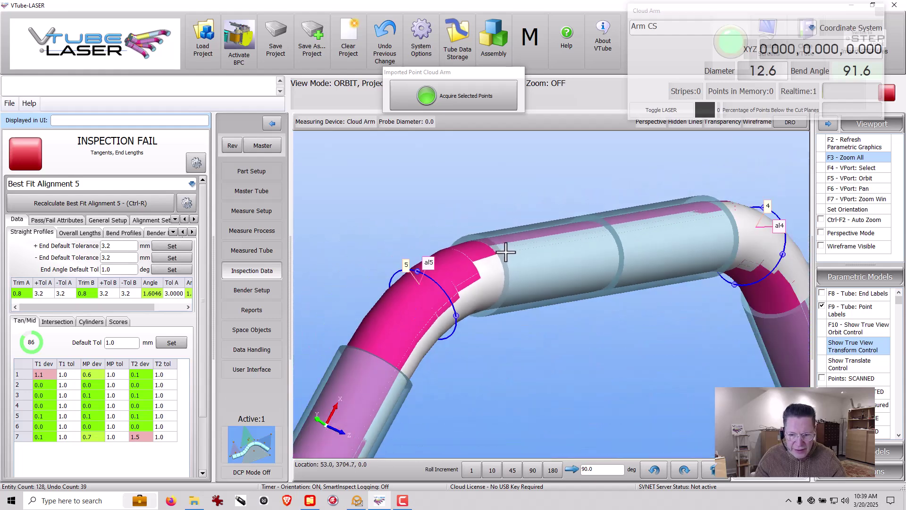
drag(642, 268, 445, 227)
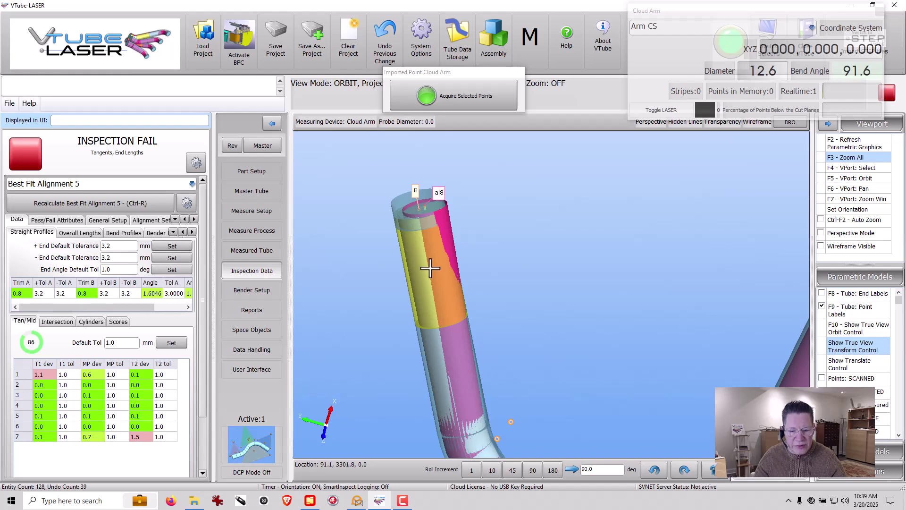
drag(431, 264, 437, 210)
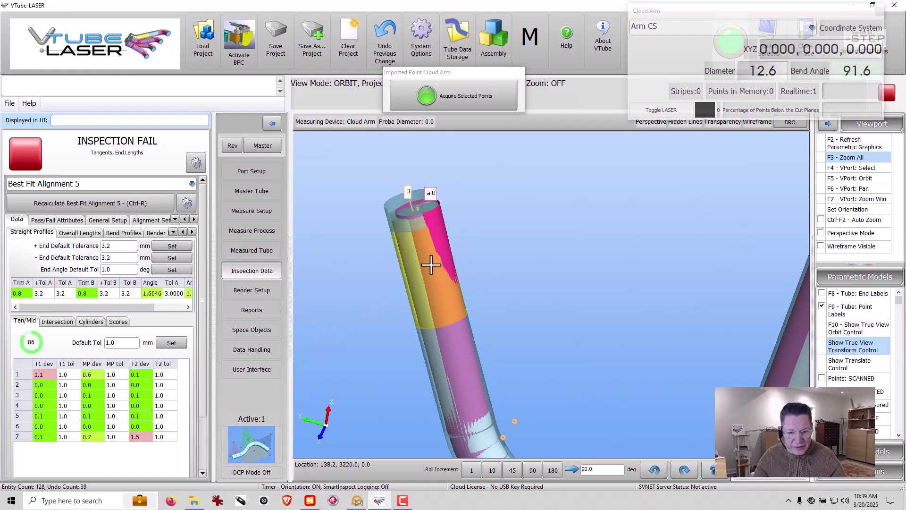
scroll(410, 252, down, 3)
scroll(409, 251, down, 2)
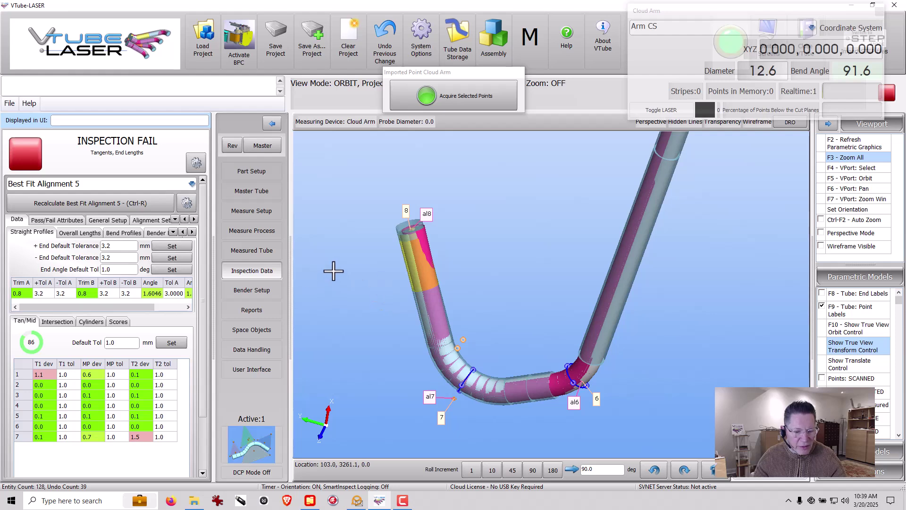
- Copy the master LRA data into the Bender Setup grid and close the window
click(259, 292)
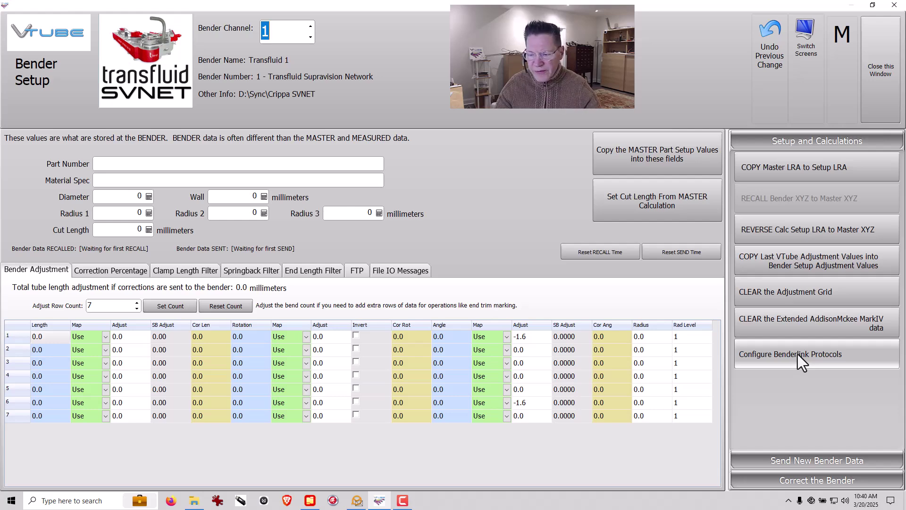
click(800, 168)
click(598, 135)
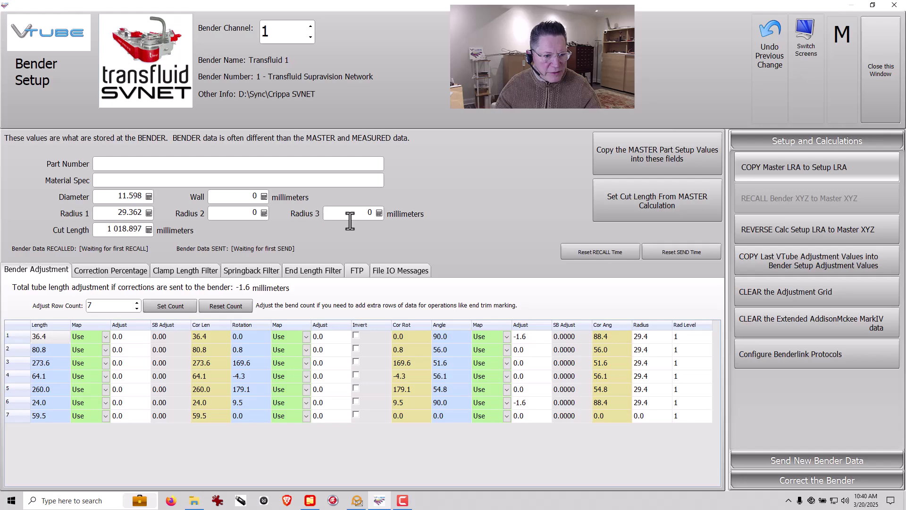
click(880, 70)
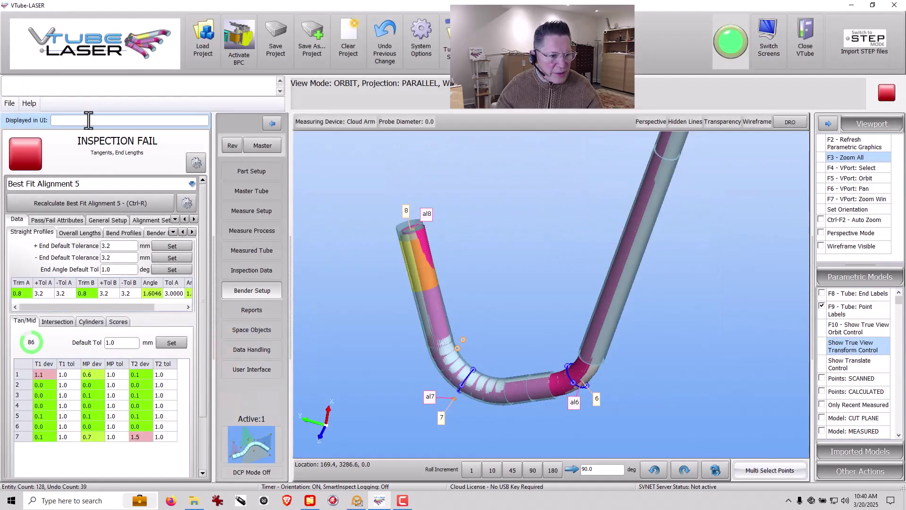
- Reopen Bender Setup to view the -1.6 corrections giving 88.4° on bends 1 and 6
click(250, 291)
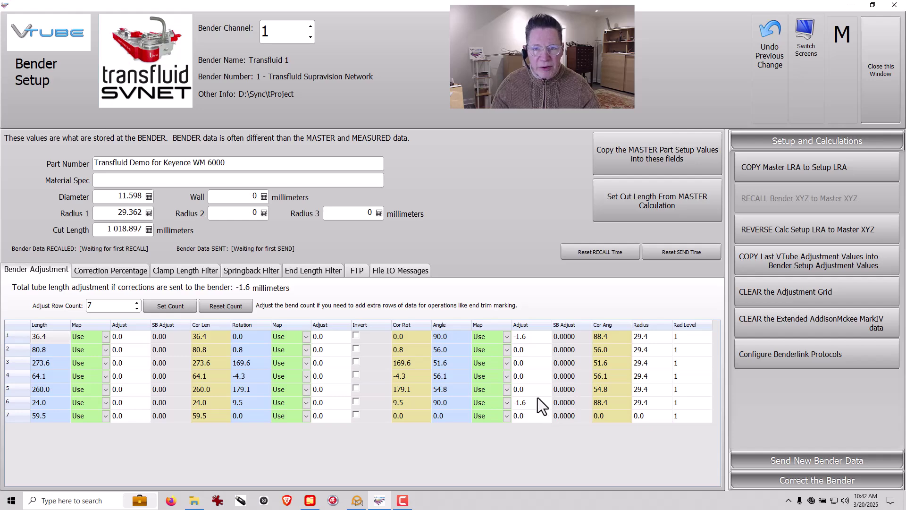
- Auto-send the bender corrections to Transfluid bender 1 and dismiss the send-complete confirmation
click(820, 481)
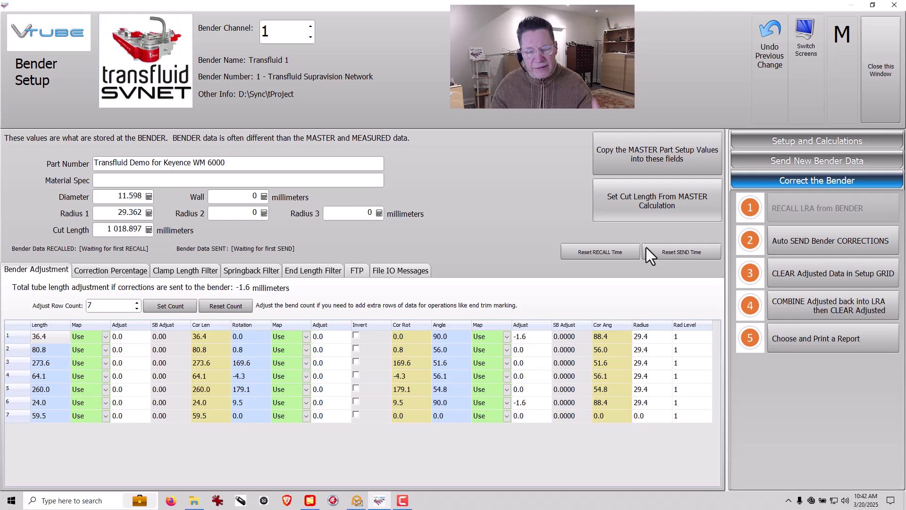
click(828, 242)
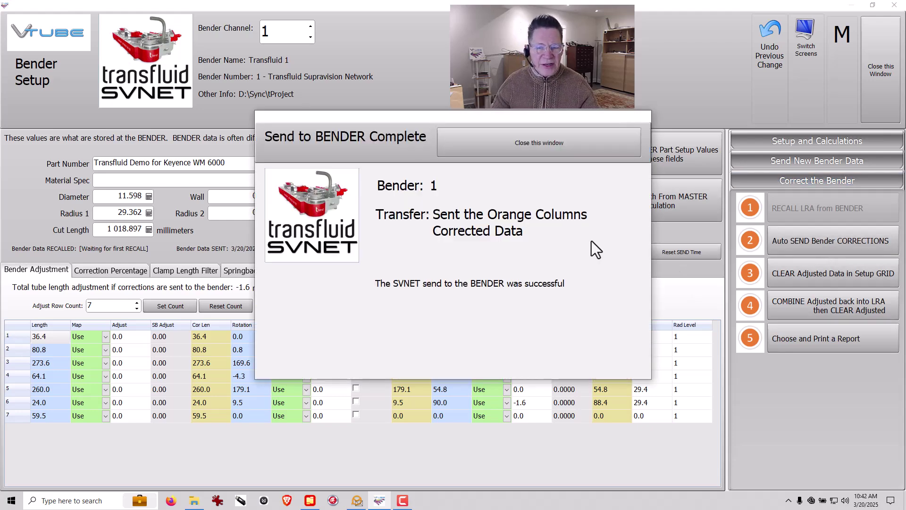
click(564, 146)
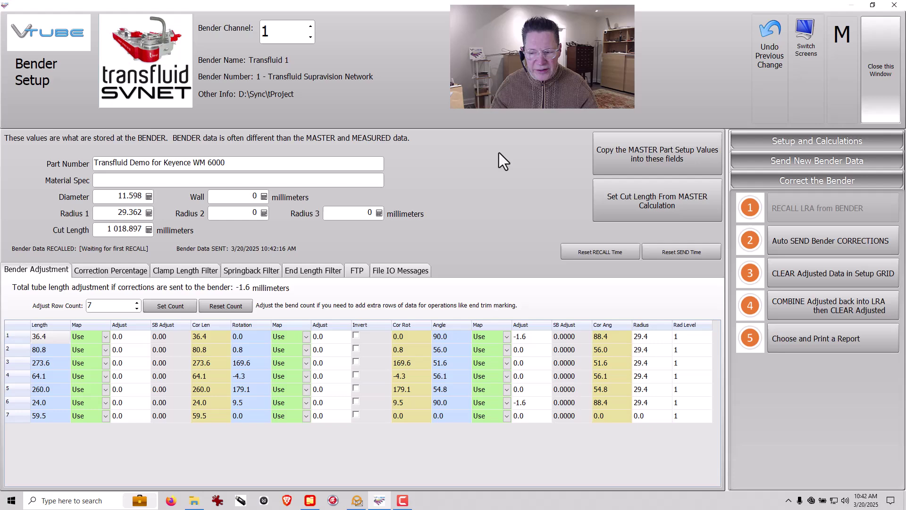
- Close Bender Setup and fit the whole tube in the main view
click(871, 101)
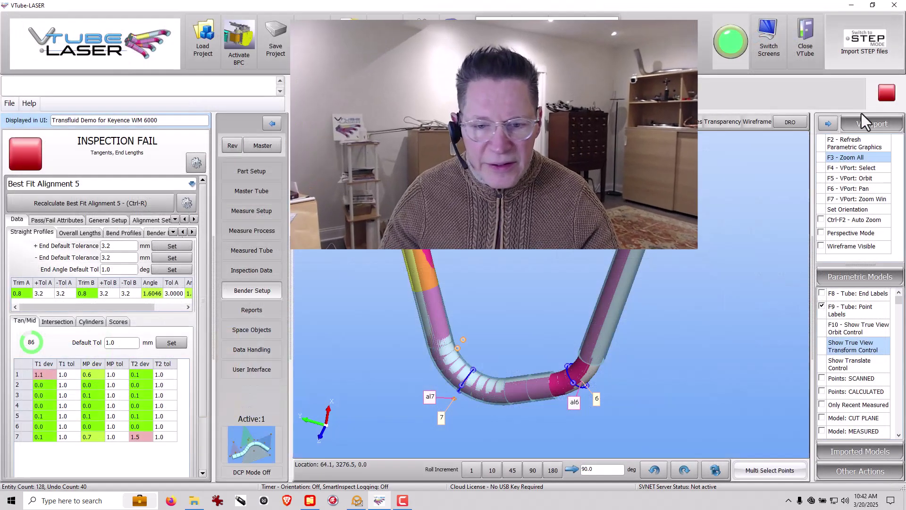
key(F3)
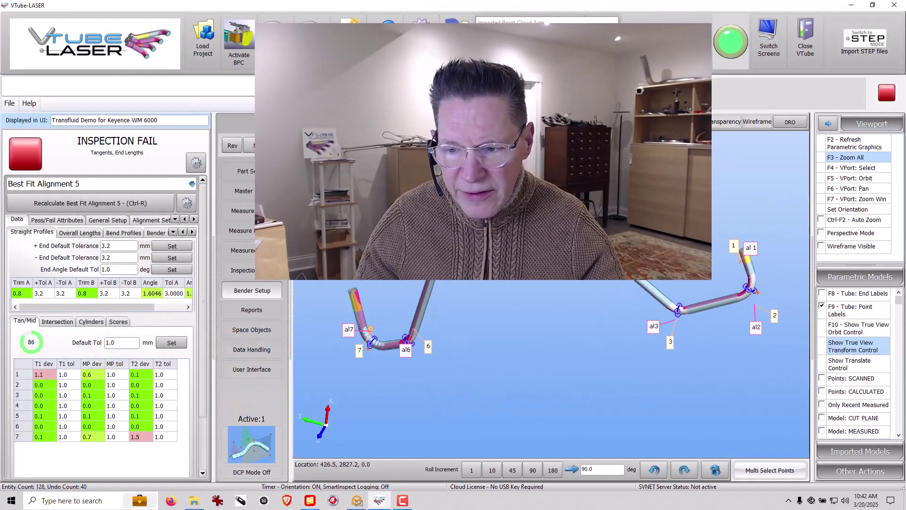